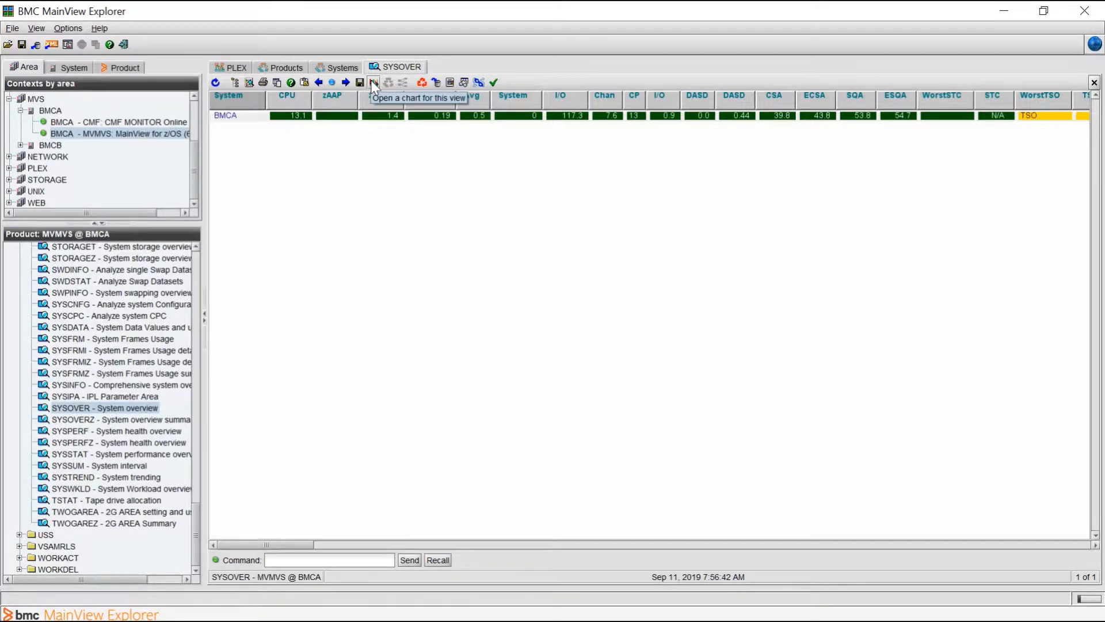
- Open a chart for the SYSOVER view and bring up the chart's properties
click(372, 82)
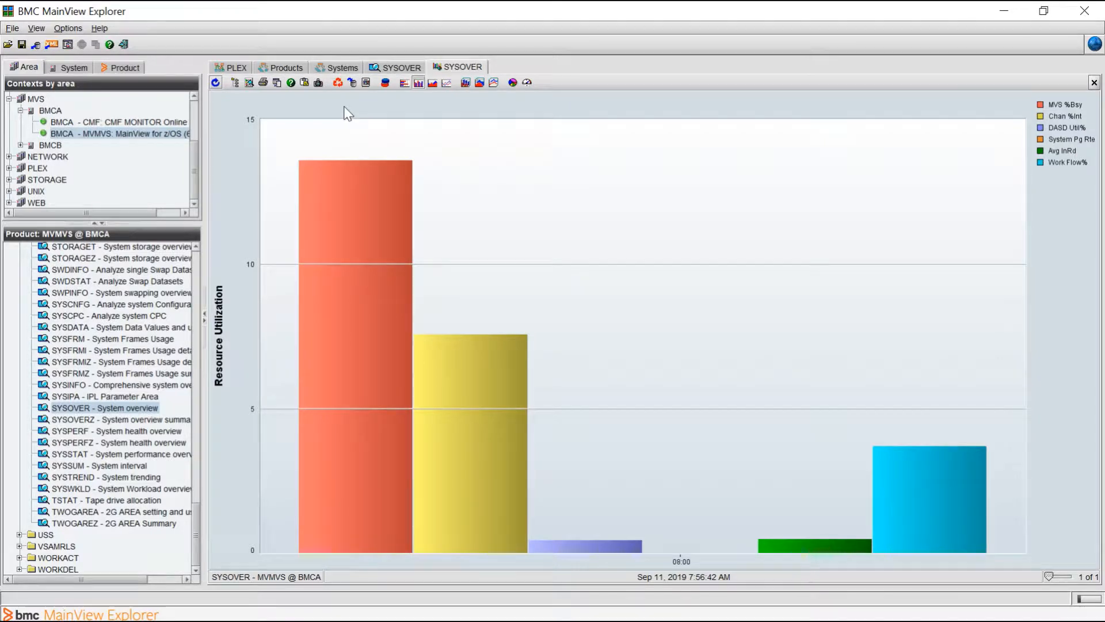
right_click(234, 105)
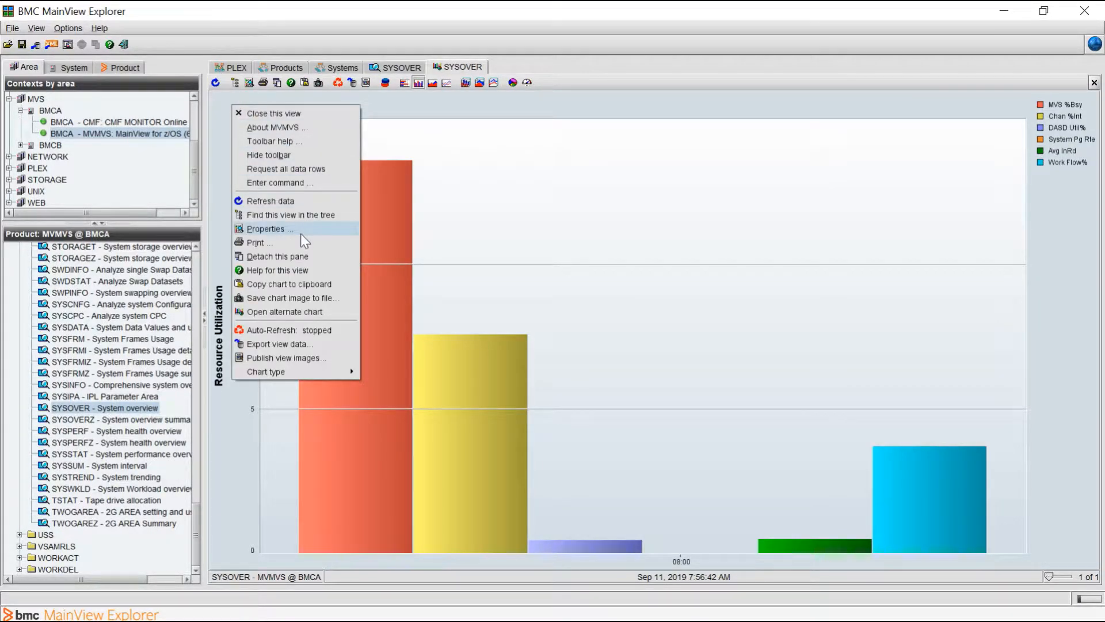
click(218, 105)
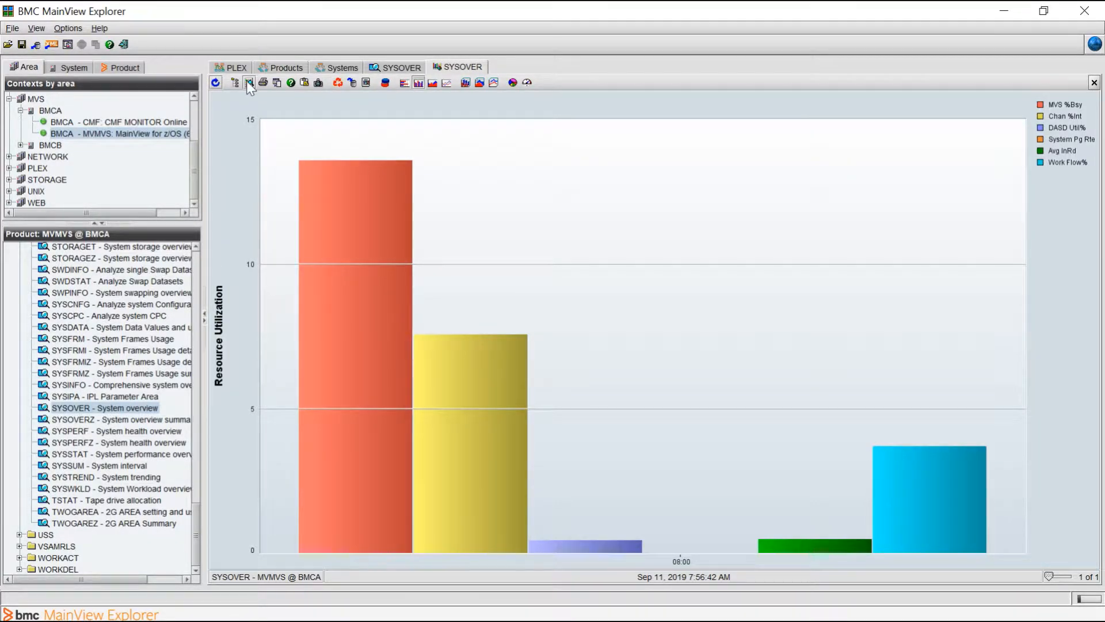
click(249, 82)
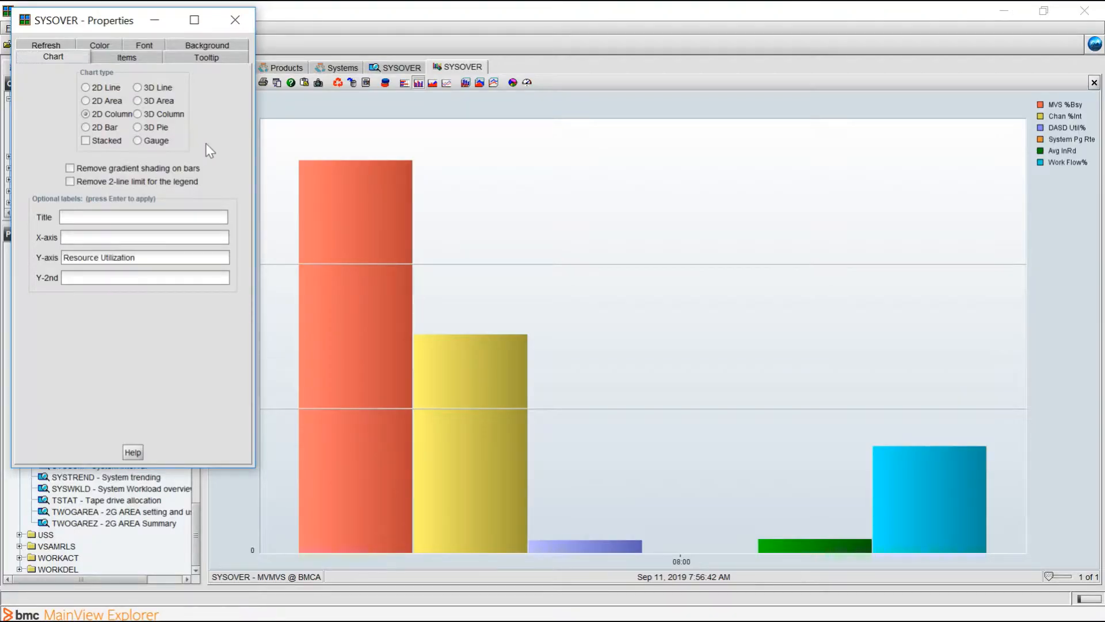
- Label the chart's X-axis "Time"
click(112, 237)
text(Time)
key(Return)
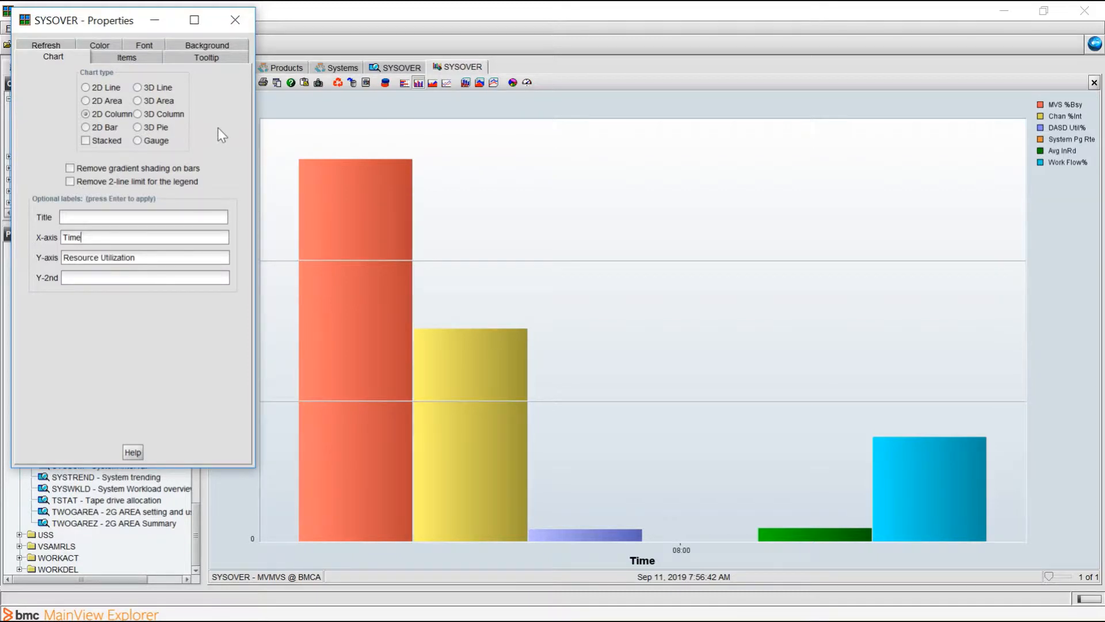
- Try the Gauge chart type and a stacked 2D Column chart for the SYSOVER data
click(146, 143)
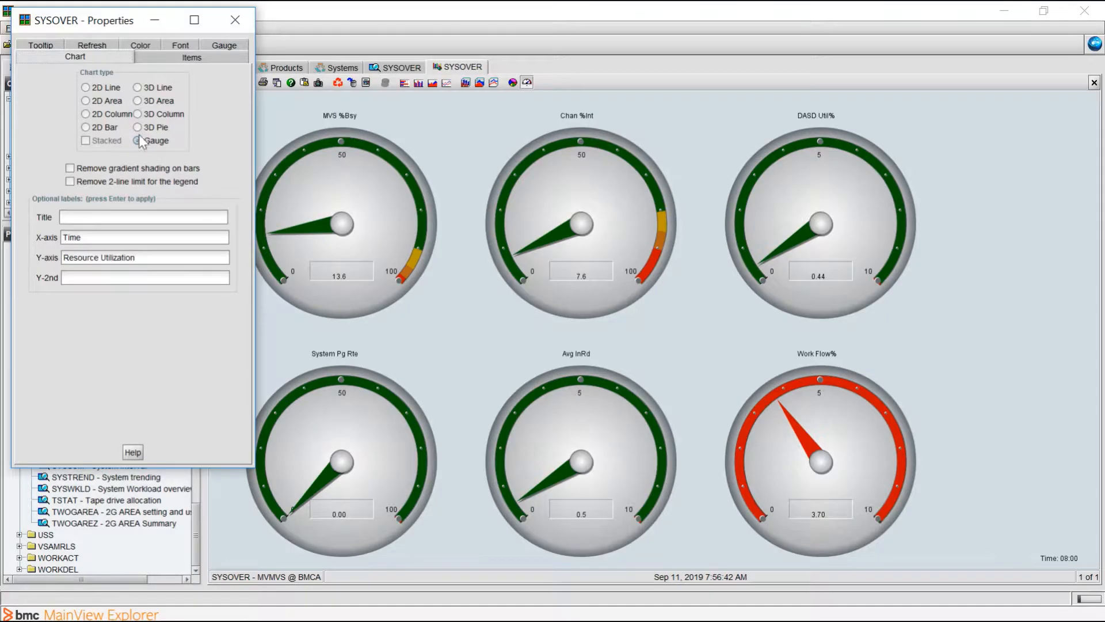
click(113, 115)
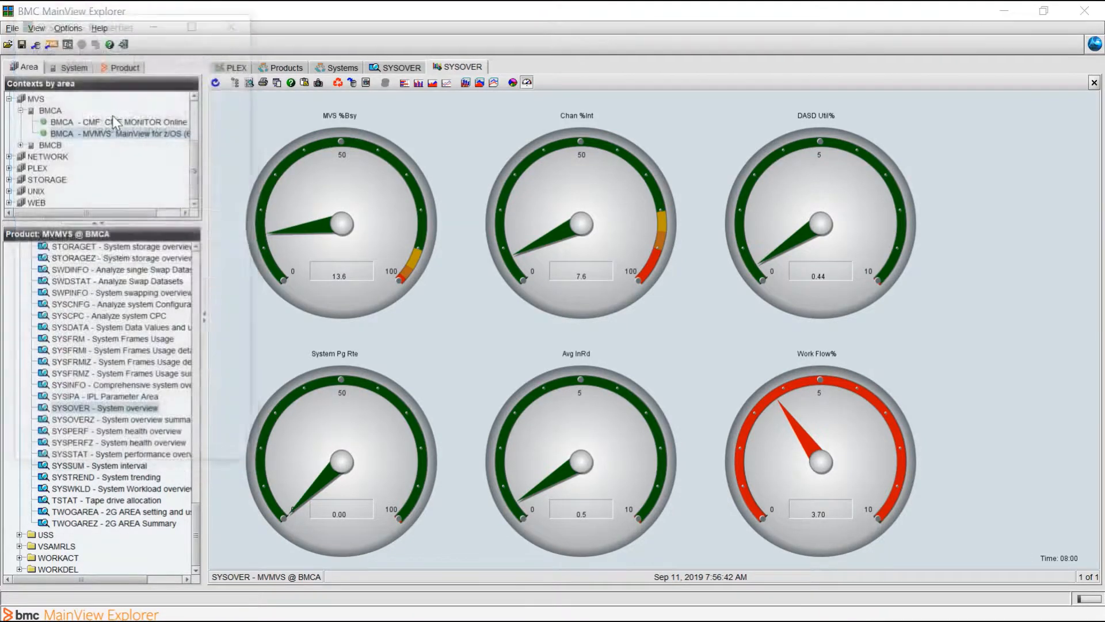
click(103, 143)
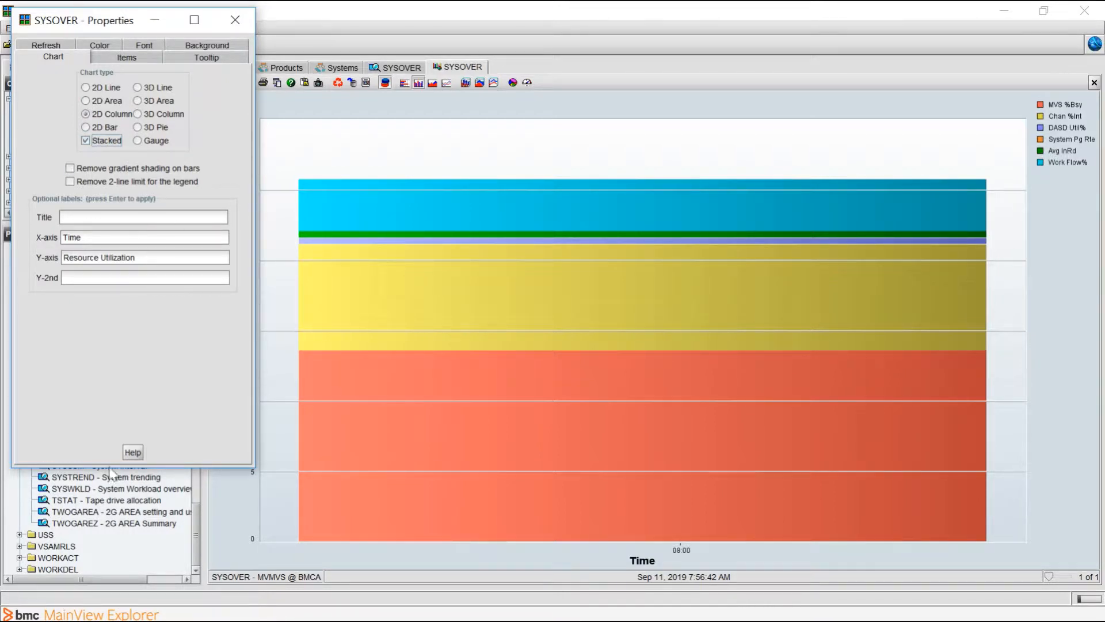
- Change the SYSOVER chart to the 2D Bar type with stacking turned off
click(112, 614)
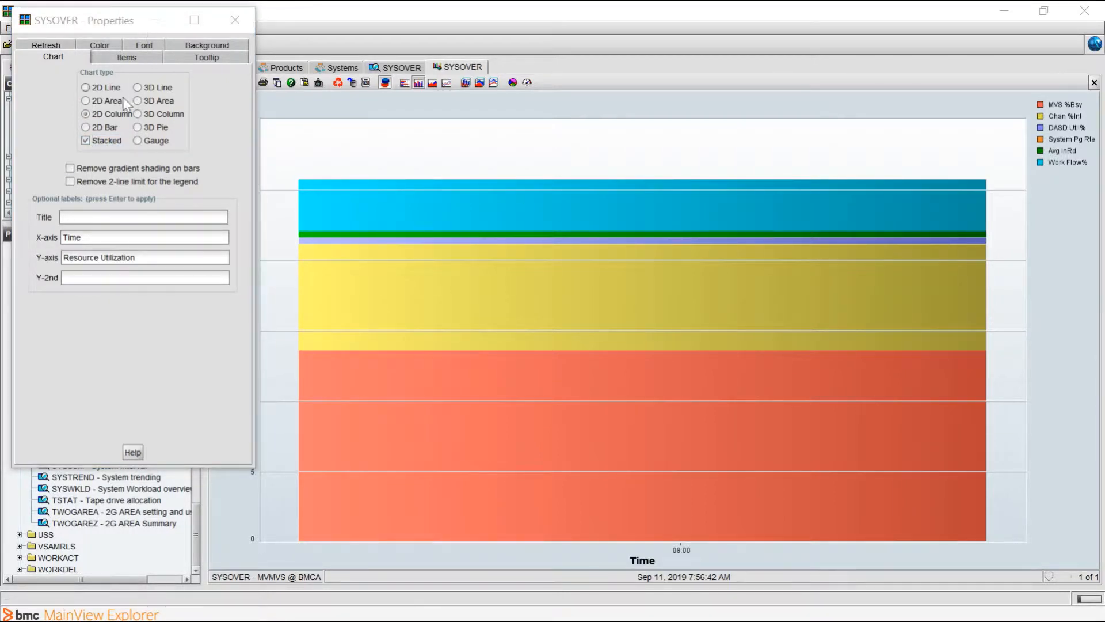
click(104, 127)
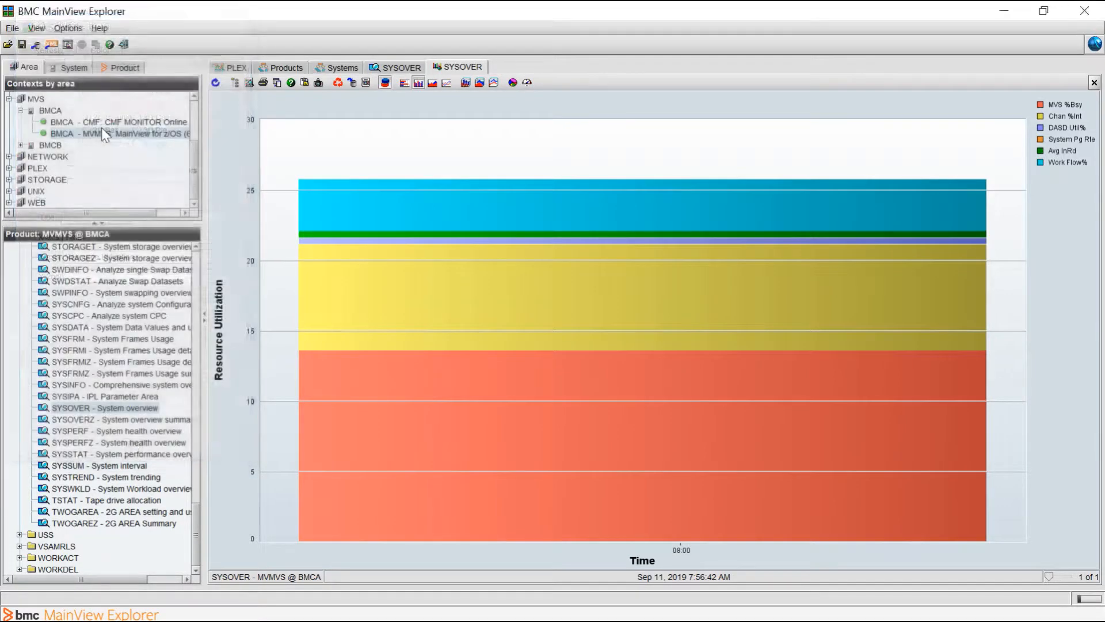
click(109, 138)
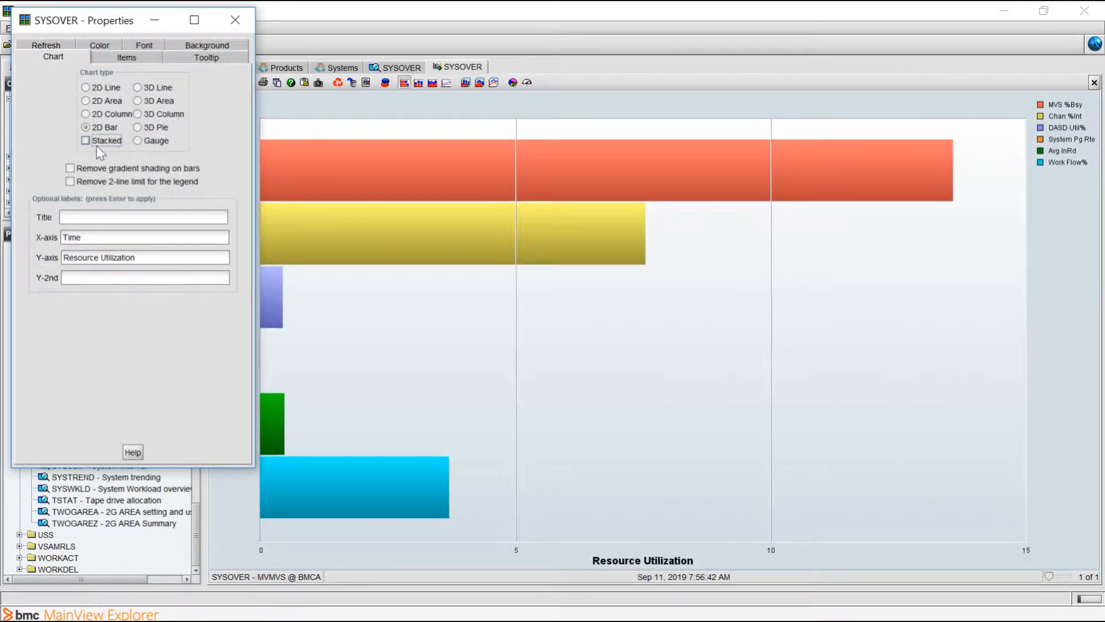
- Add CSRECSPU (CSA Used%) as a Y-axis item on the chart
click(126, 57)
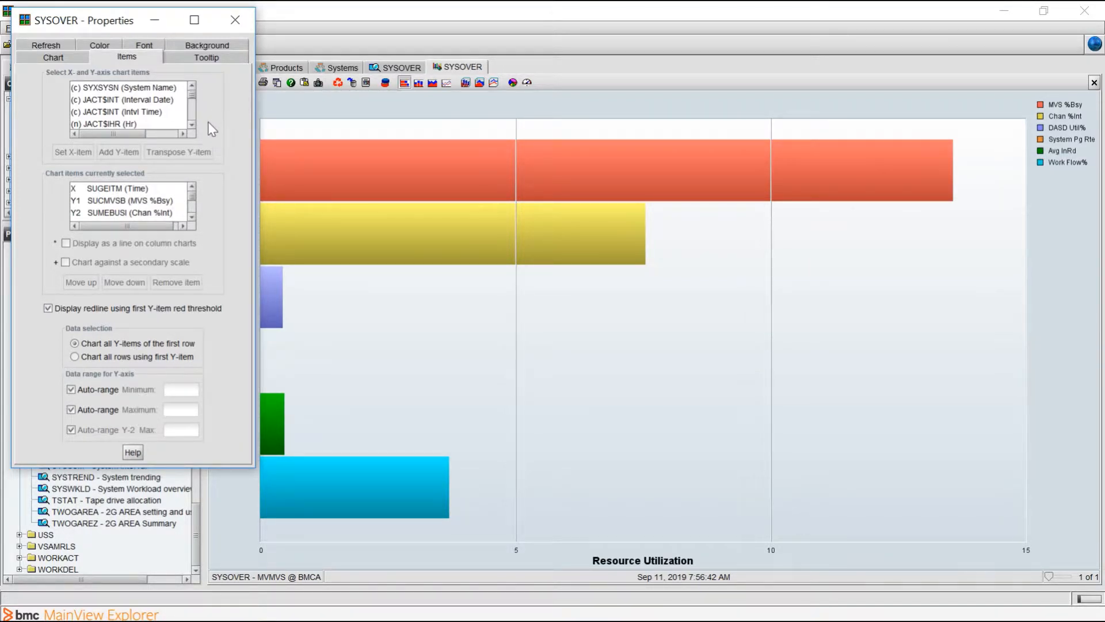
click(191, 123)
click(191, 124)
click(192, 123)
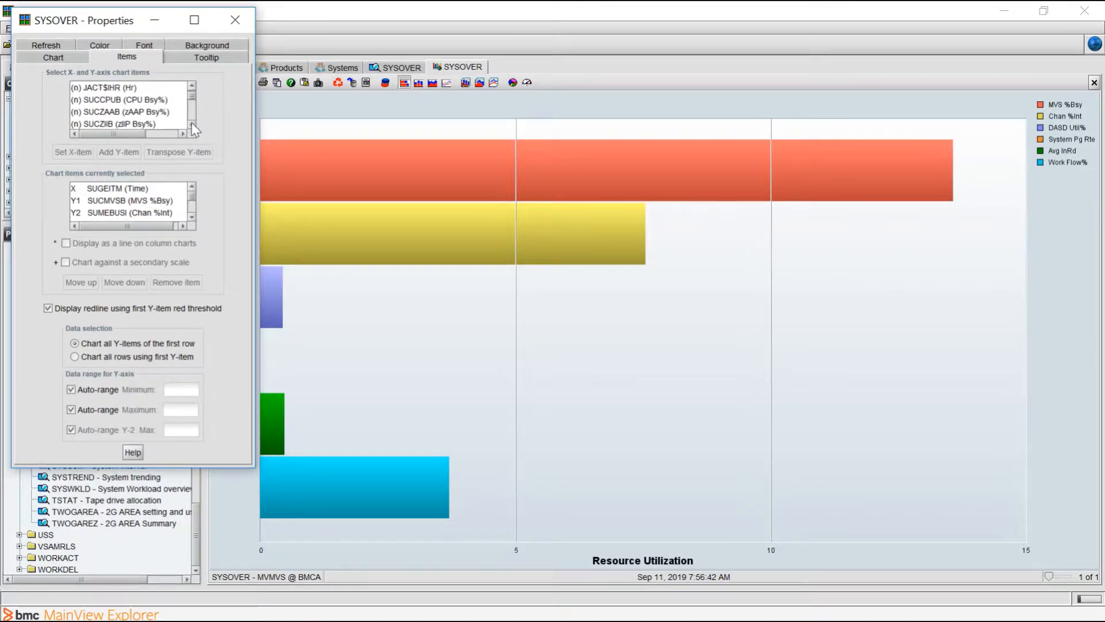
click(191, 123)
click(191, 124)
click(192, 124)
click(192, 123)
click(192, 123)
click(192, 123)
click(191, 123)
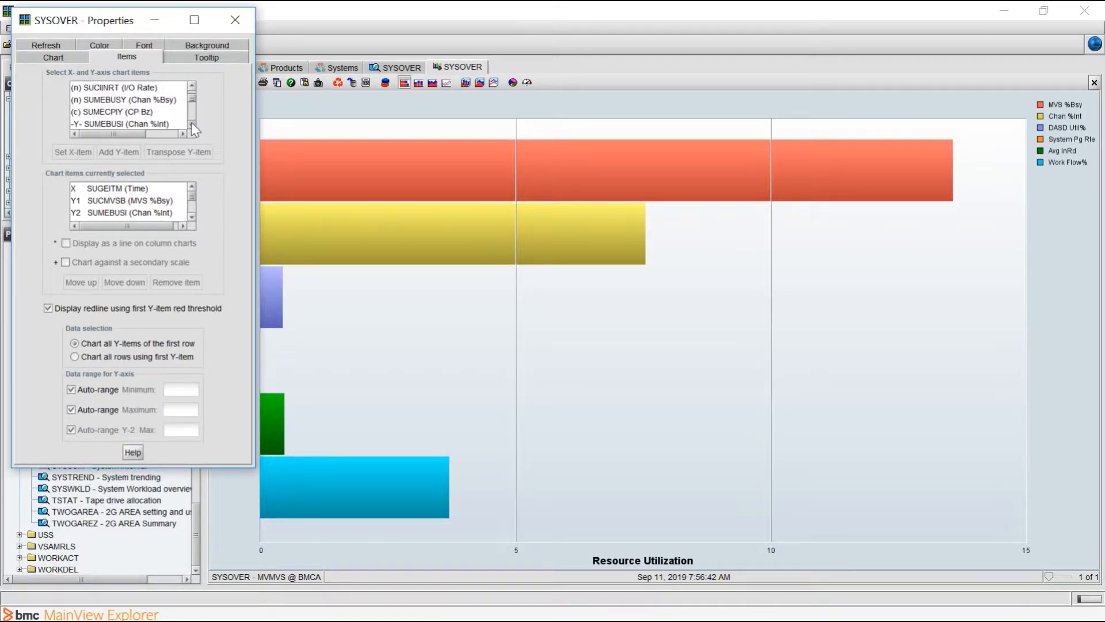
click(192, 123)
click(192, 123)
click(192, 123)
click(192, 123)
click(191, 123)
click(192, 123)
click(192, 123)
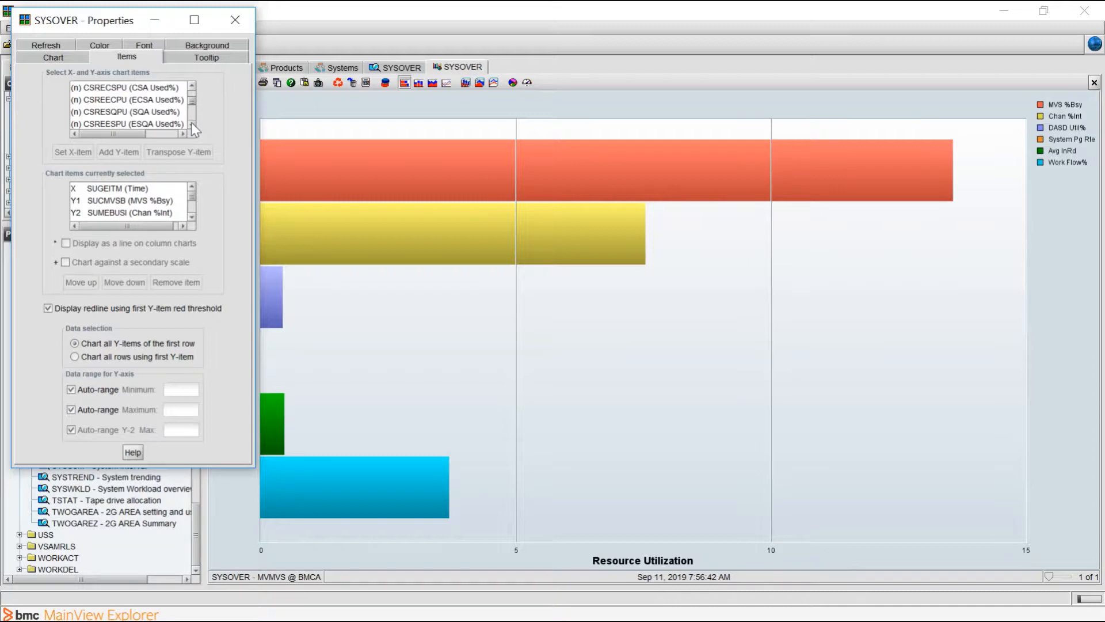
click(192, 124)
click(192, 85)
click(191, 85)
click(132, 102)
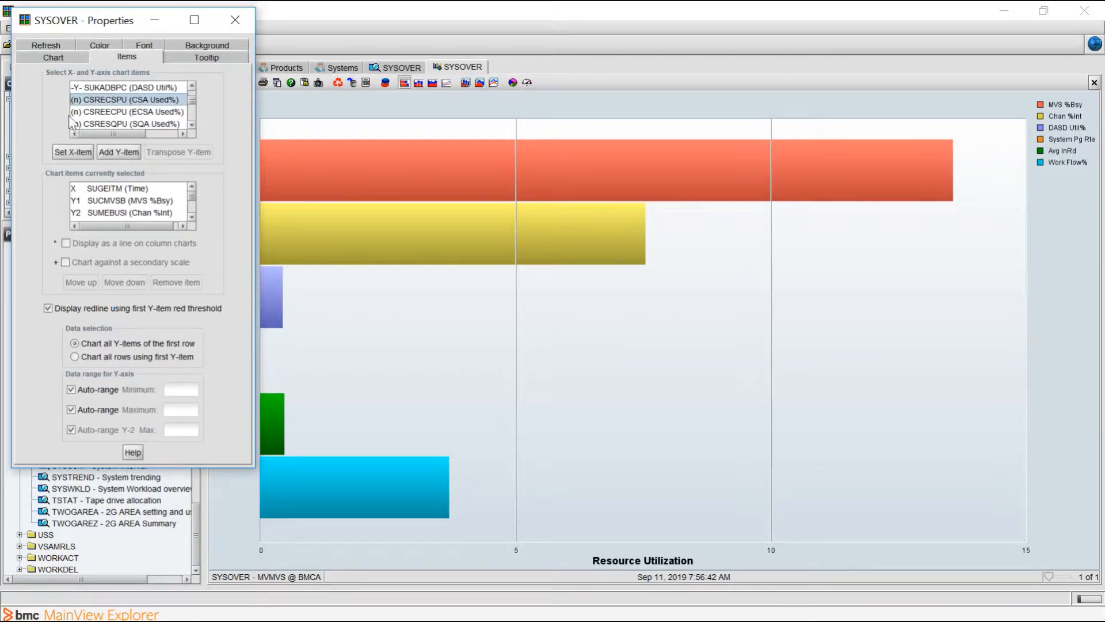
click(123, 155)
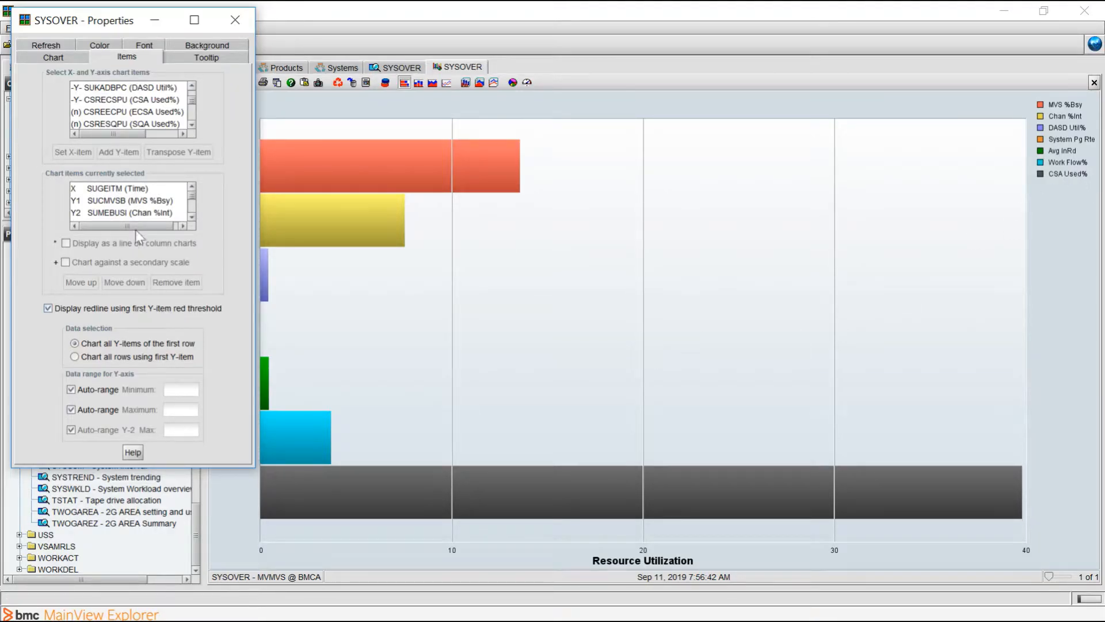
- Remove SUWWKFPR (Work Flow%) from the items currently selected for the chart
scroll(140, 206, down, 2)
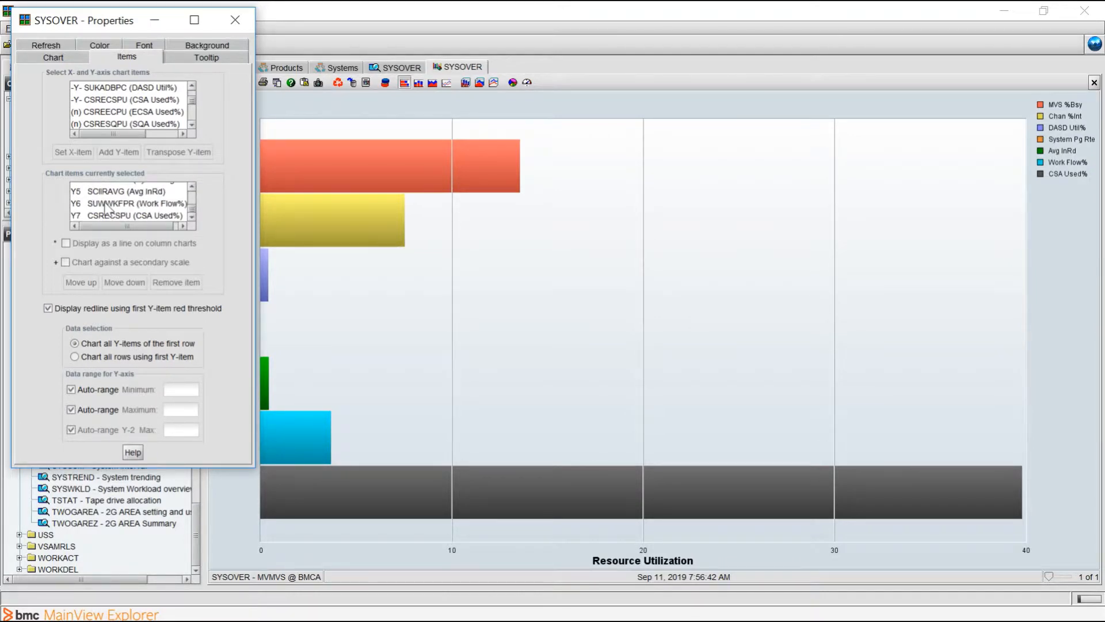
click(108, 205)
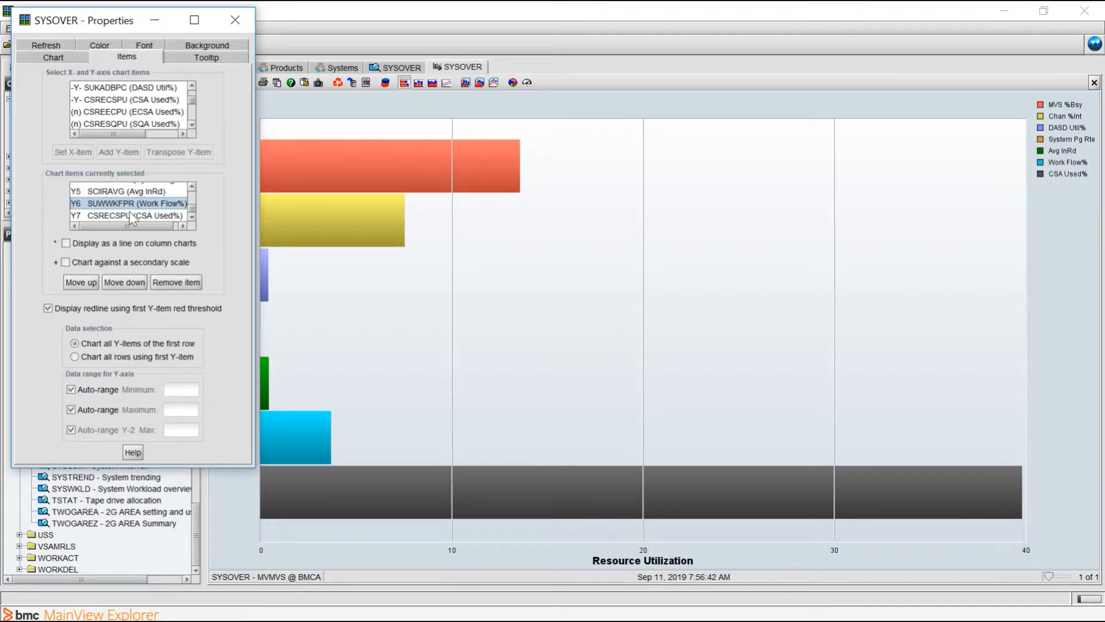
click(189, 283)
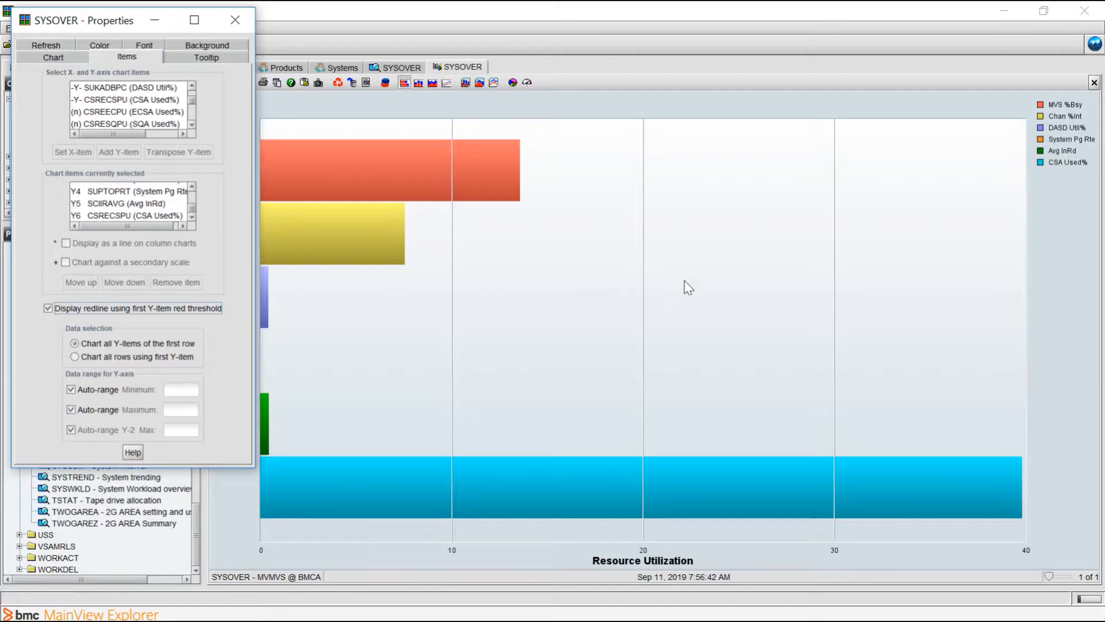
- Move the CSRECSPU (CSA Used%) item up one place in the chart item order
mouse_move(271, 474)
click(122, 214)
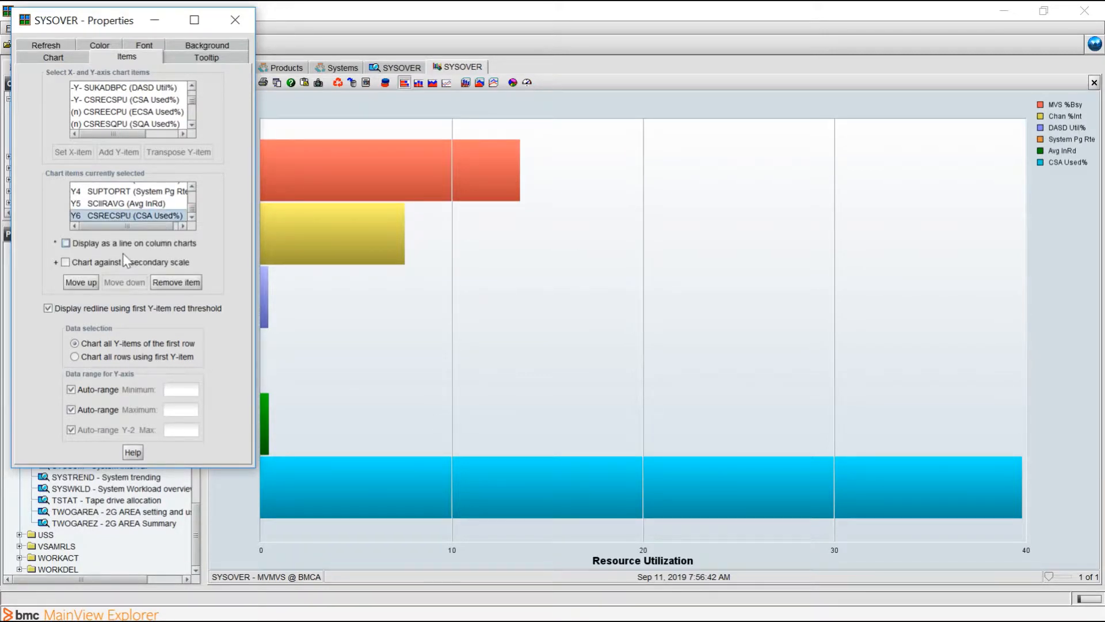
click(87, 282)
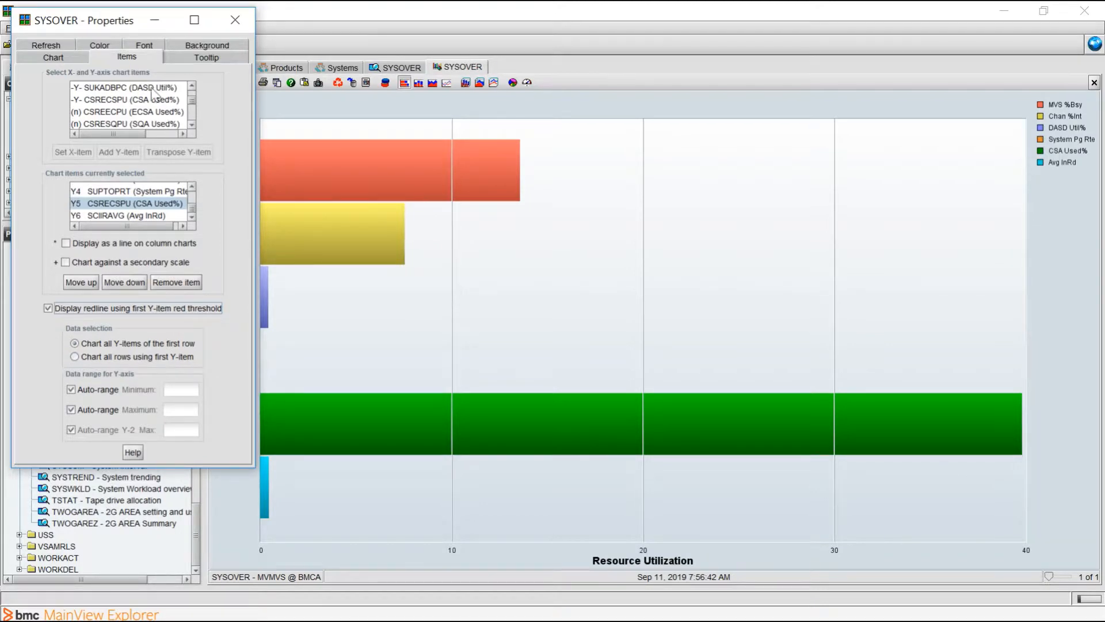
- Look over the available tooltip items and set the chart background to a Linear - left gradient with Medium contrast
click(209, 58)
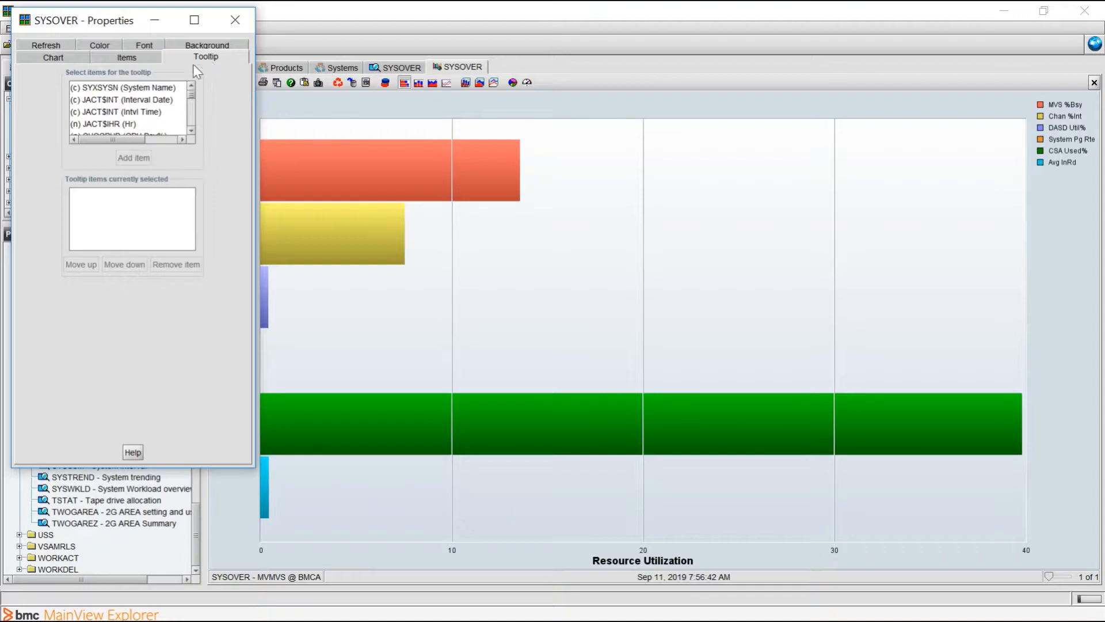
scroll(123, 126, down, 5)
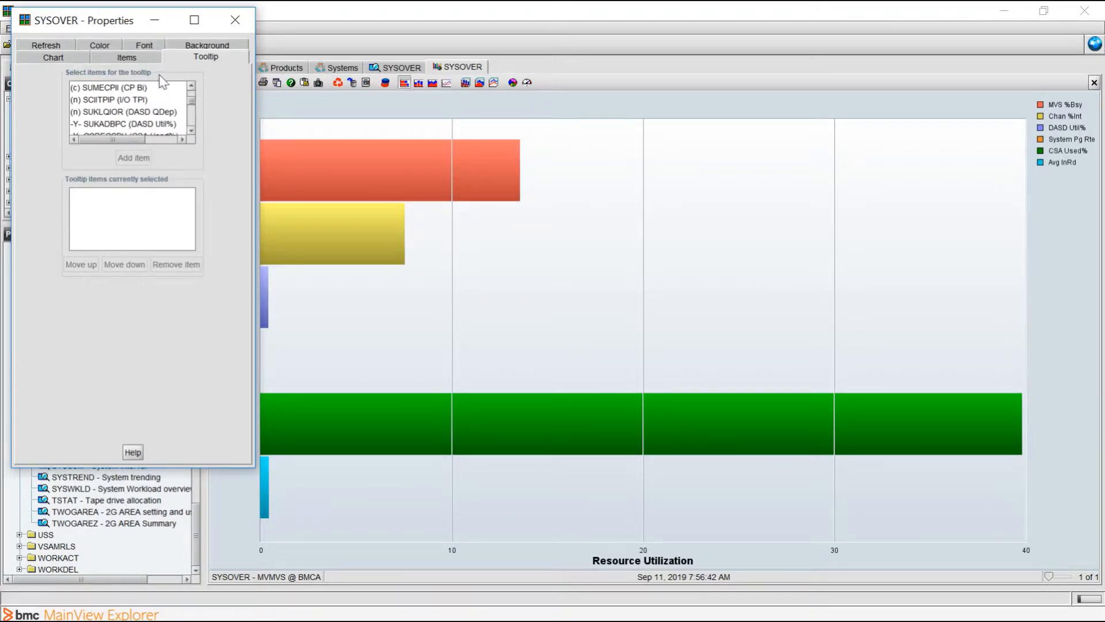
click(197, 46)
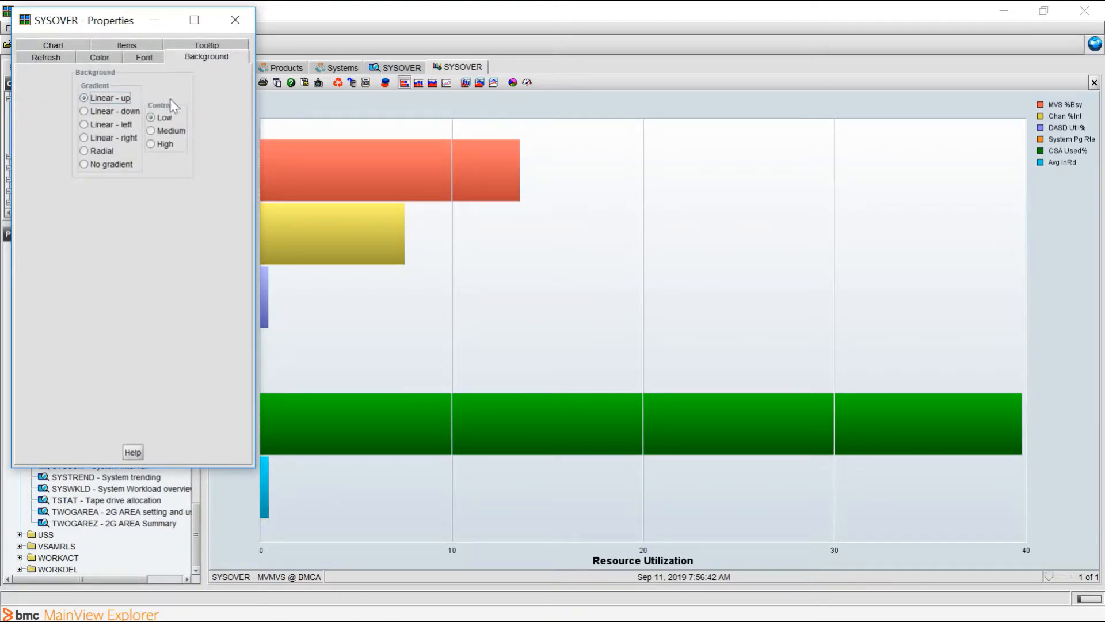
click(92, 124)
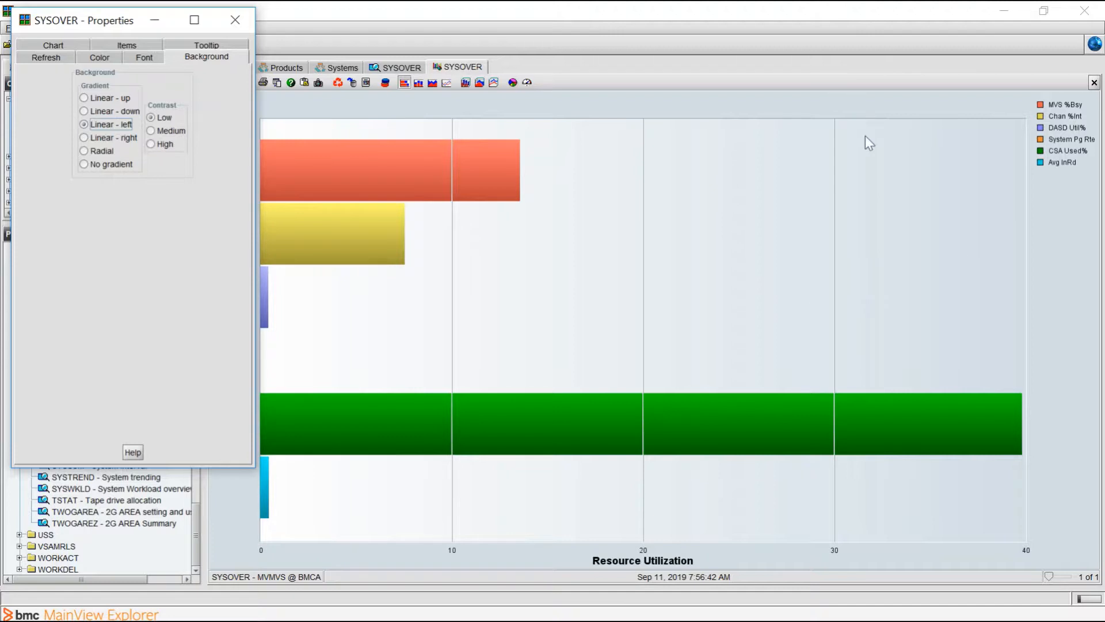
click(161, 132)
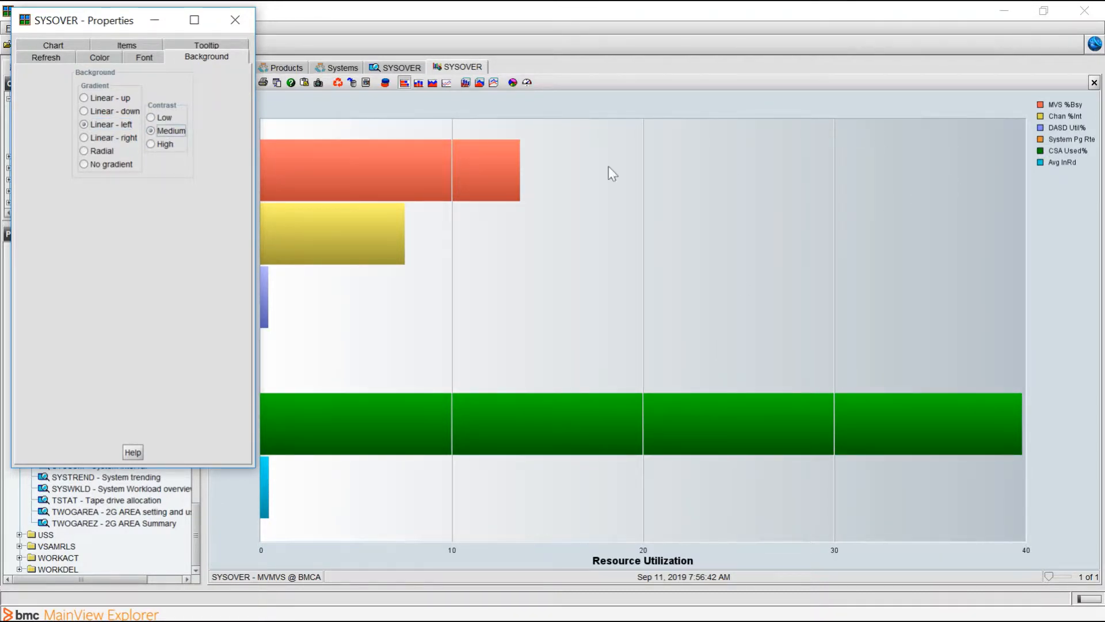
- Try the Rockwell Extra Bold and Segoe UI chart fonts, and restore the factory default font for all 2D charts
click(142, 60)
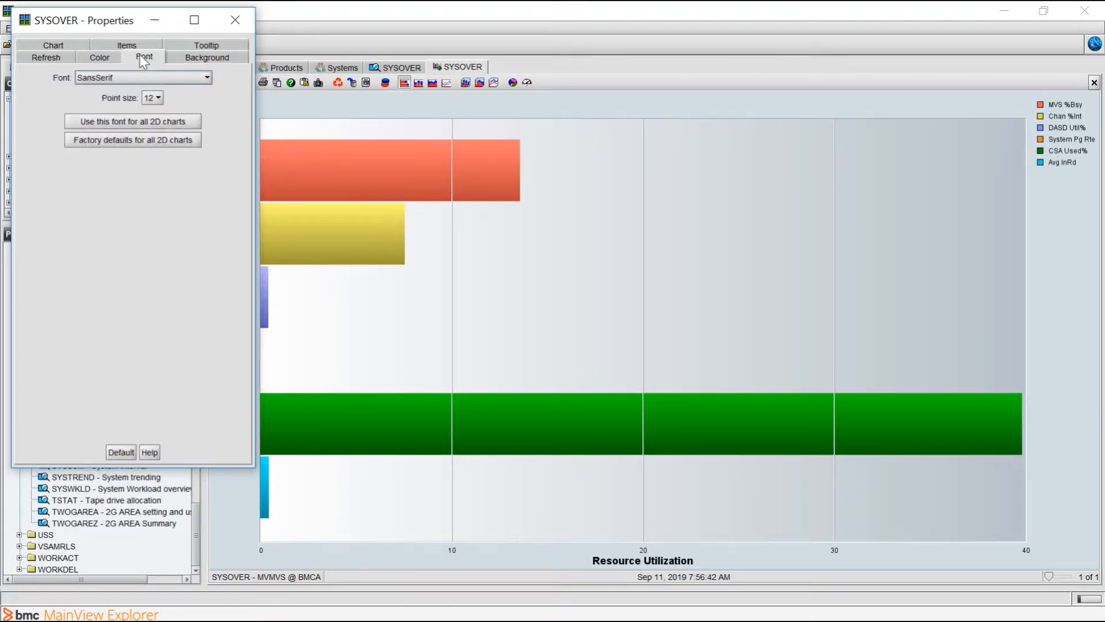
click(113, 81)
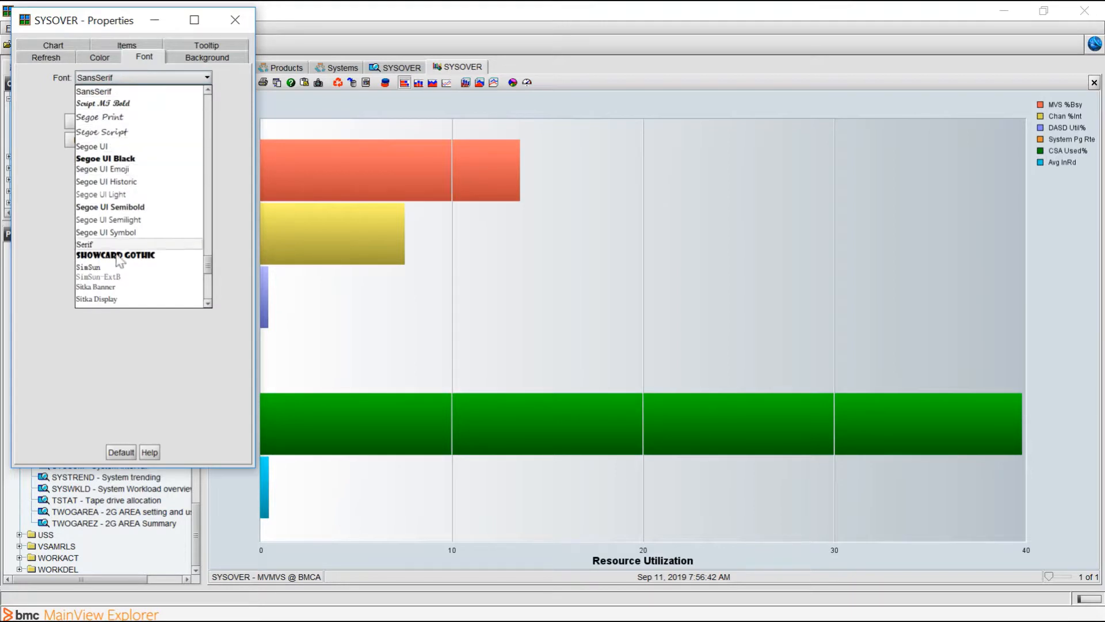
scroll(136, 167, up, 3)
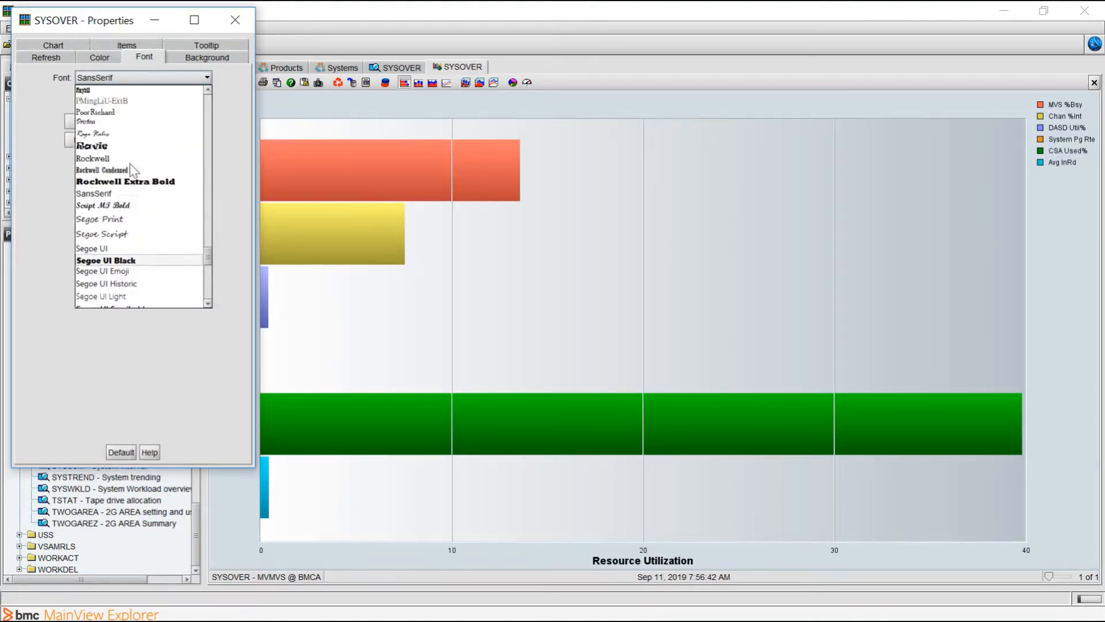
click(153, 184)
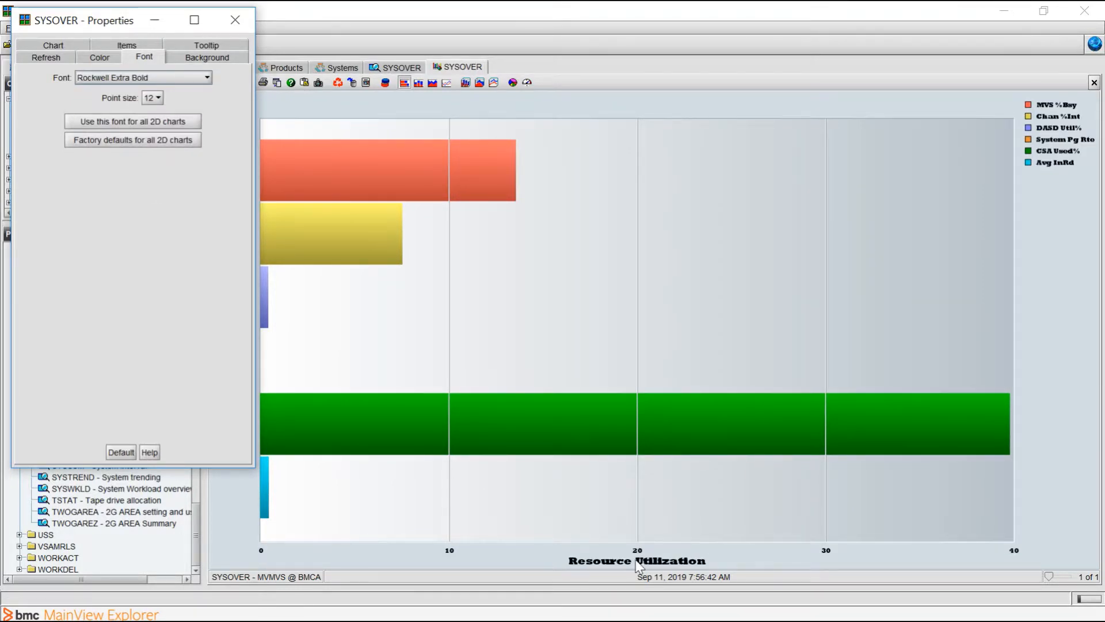
click(175, 81)
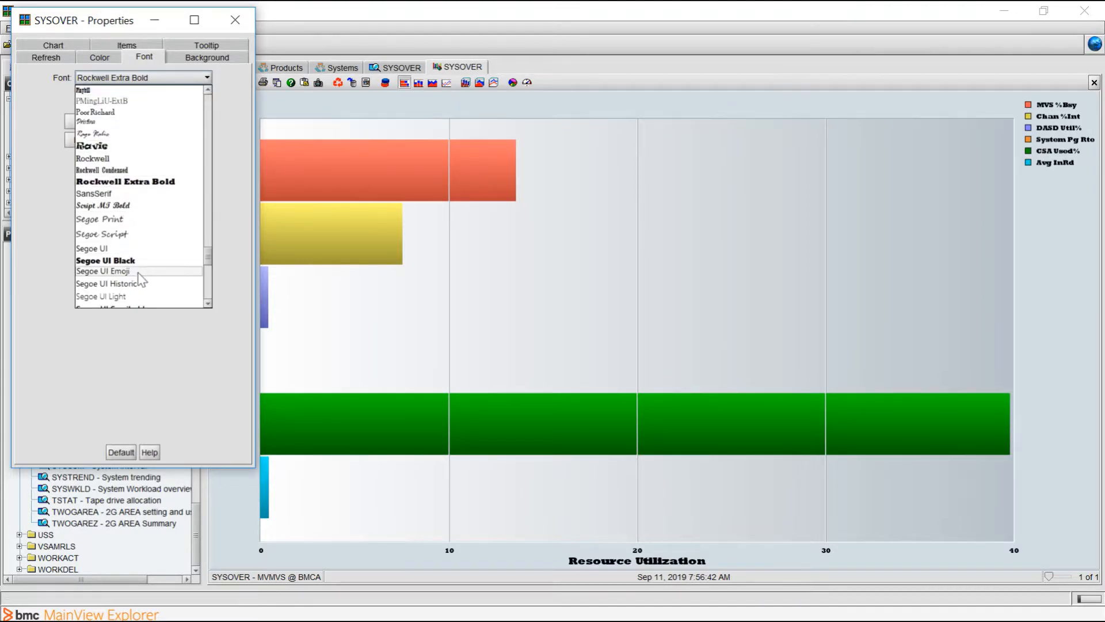
click(151, 250)
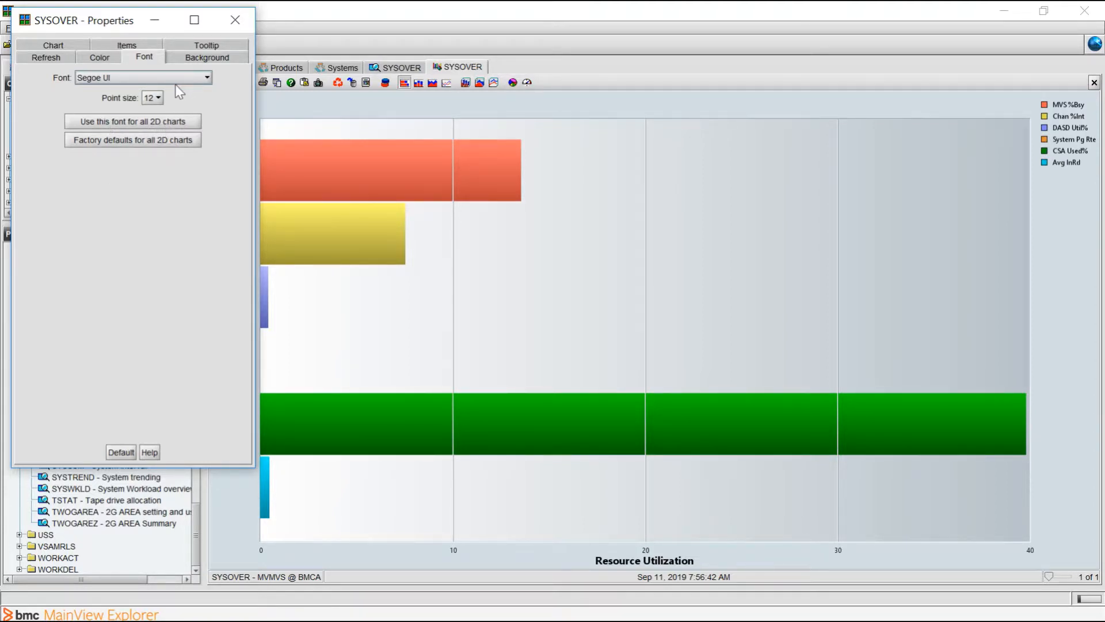
click(92, 140)
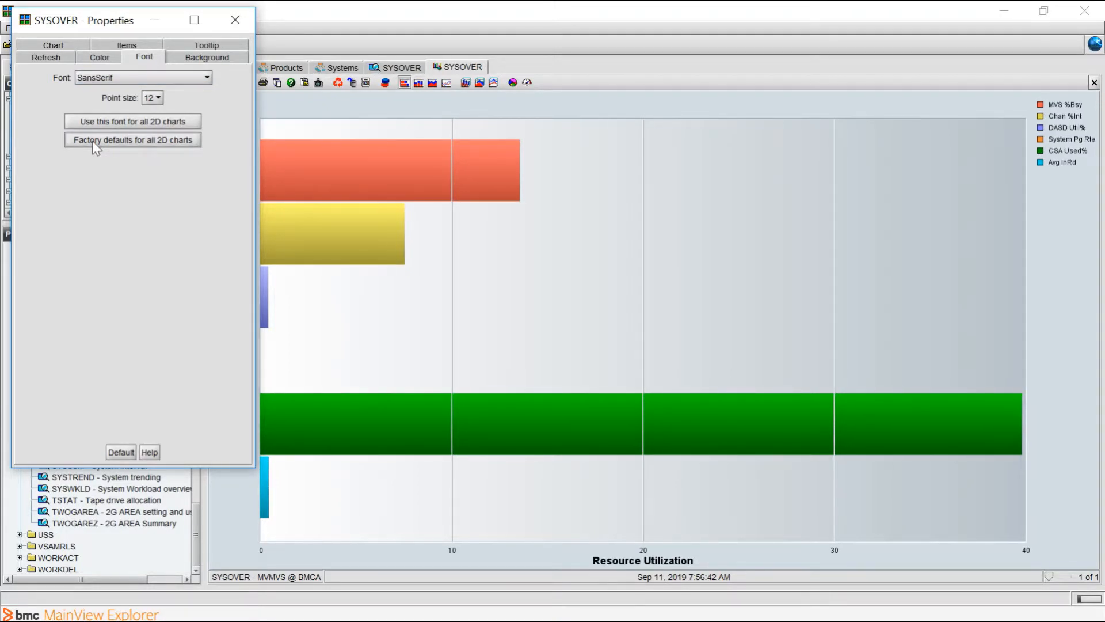
- Try a light orange chart background color, and restore the factory default colors for all 2D charts
click(91, 53)
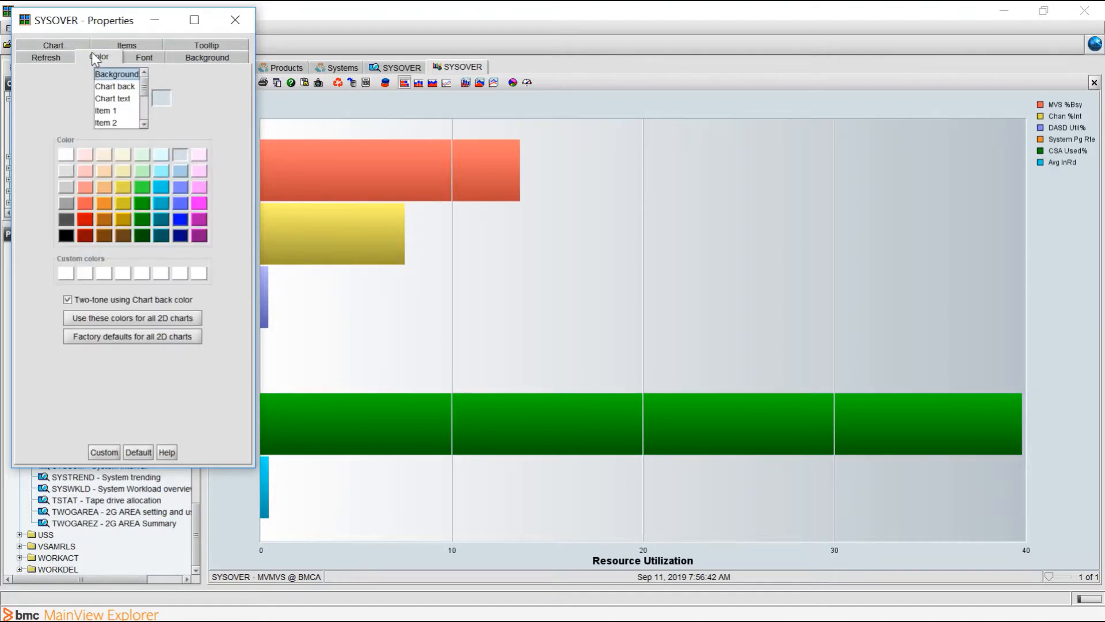
click(143, 122)
click(143, 122)
click(143, 122)
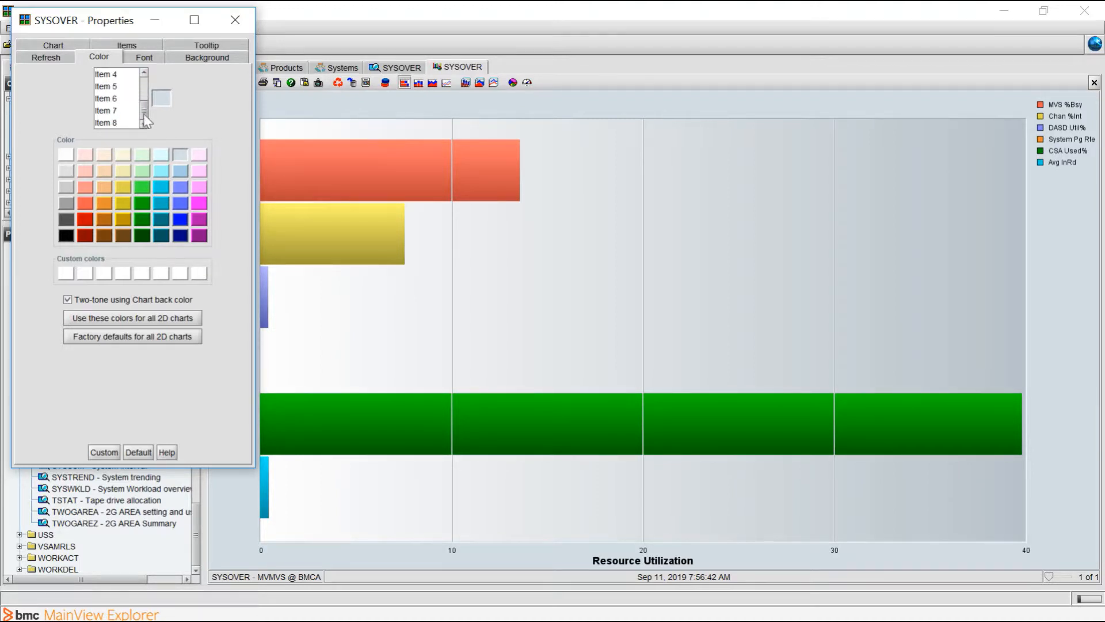
drag(143, 109, 144, 85)
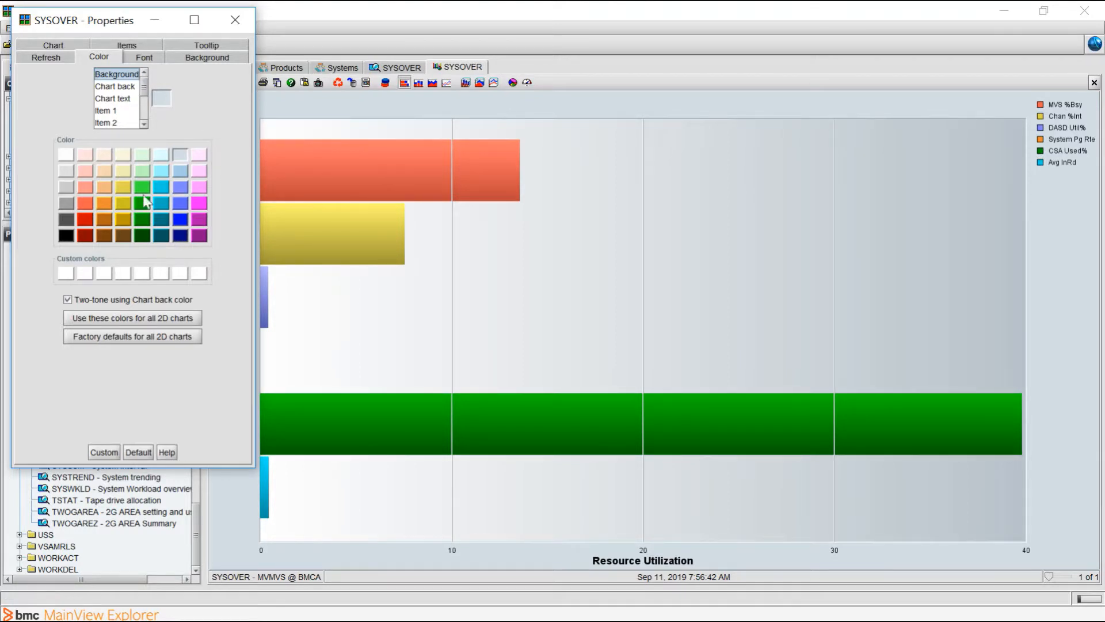
click(103, 190)
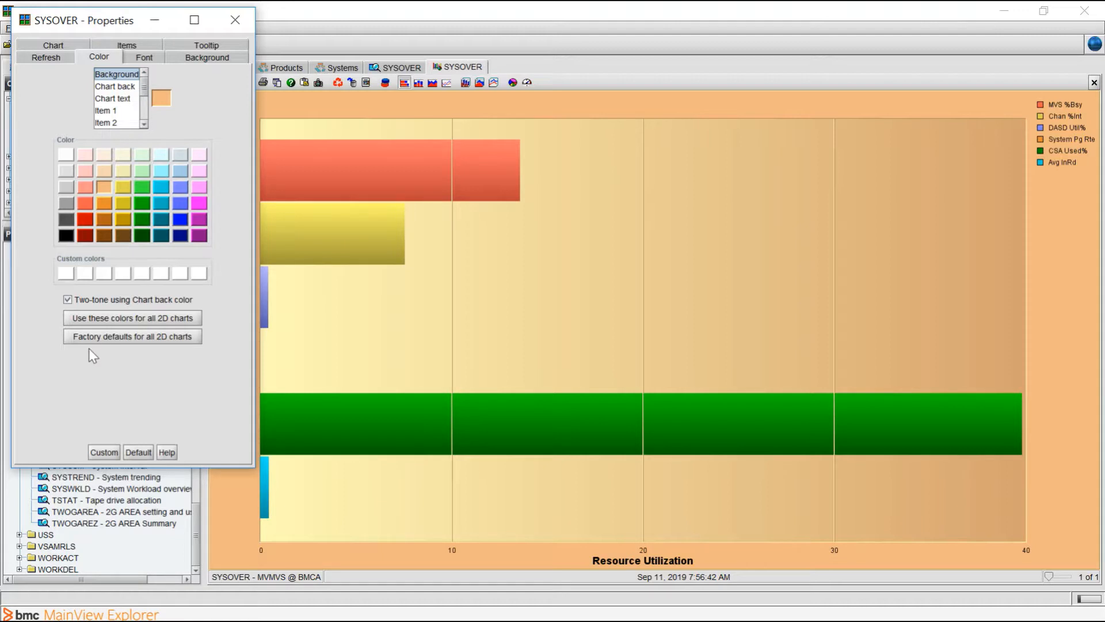
click(123, 337)
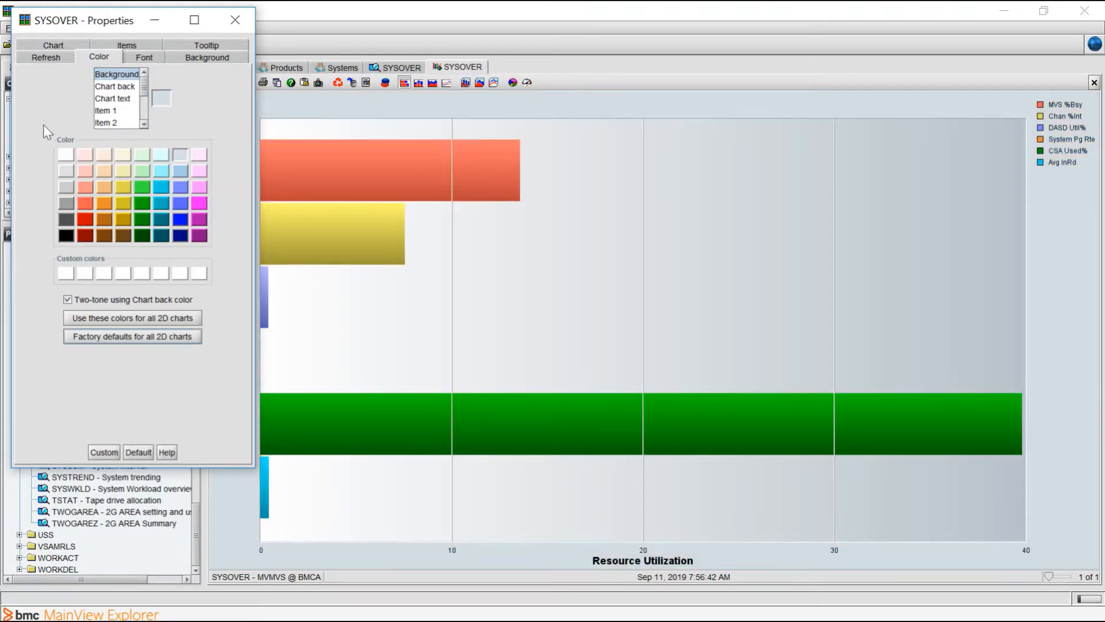
- Look over the chart's refresh settings and the available refresh intervals, and close the chart properties
click(42, 60)
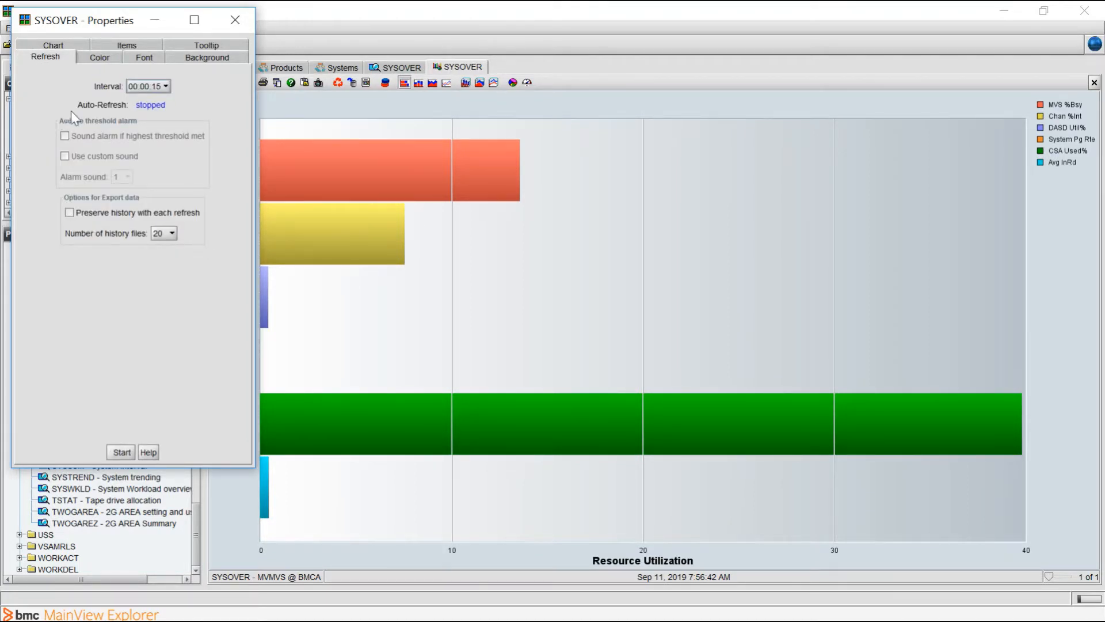
click(157, 88)
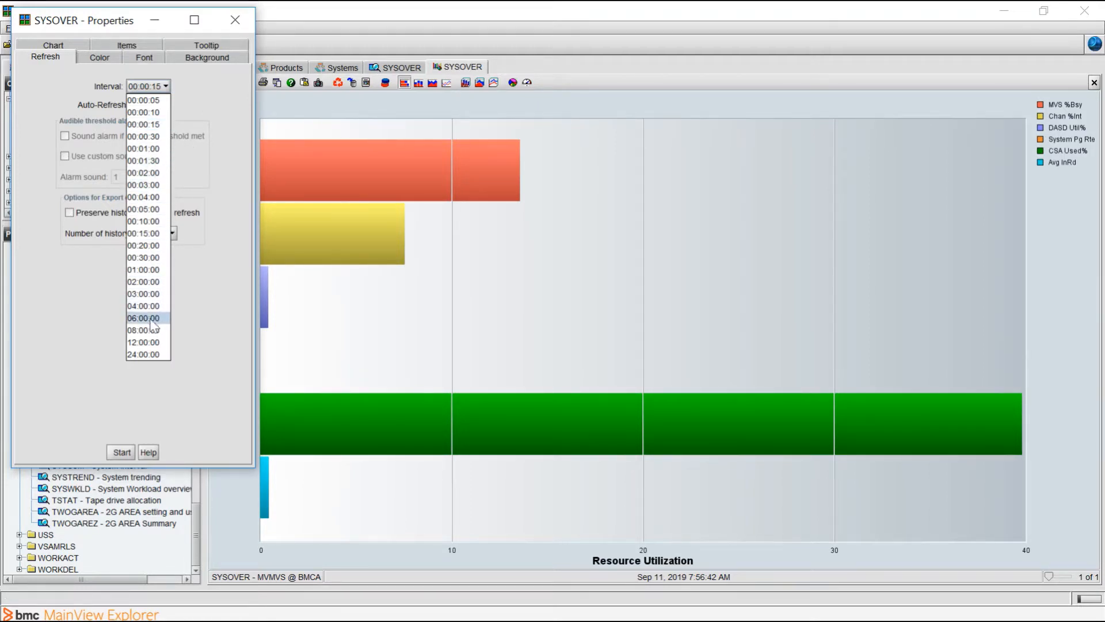
click(50, 320)
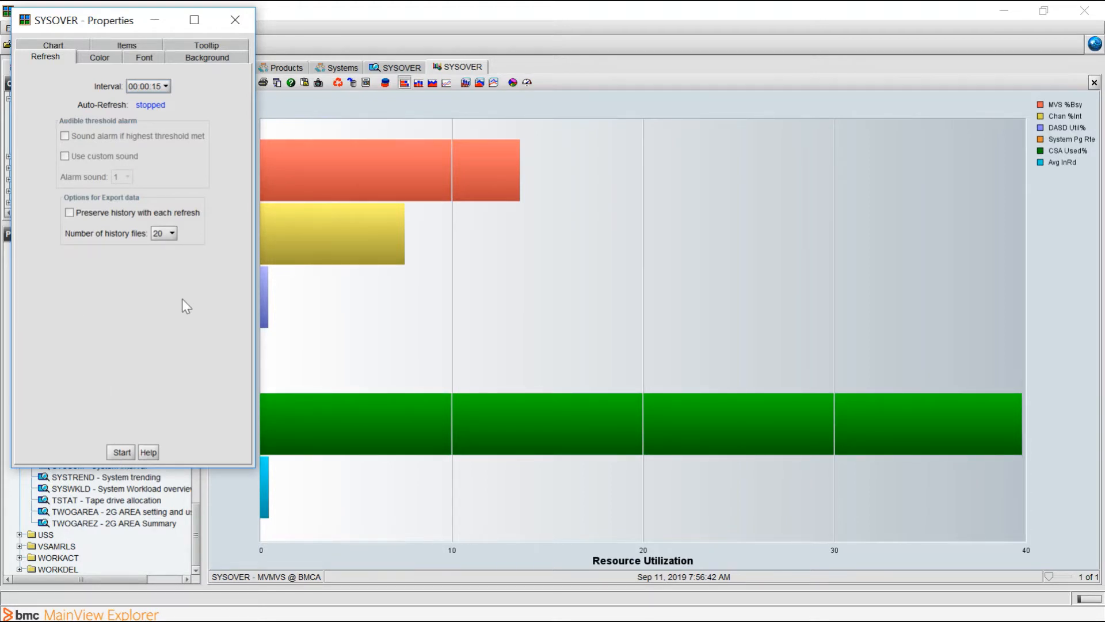
click(236, 21)
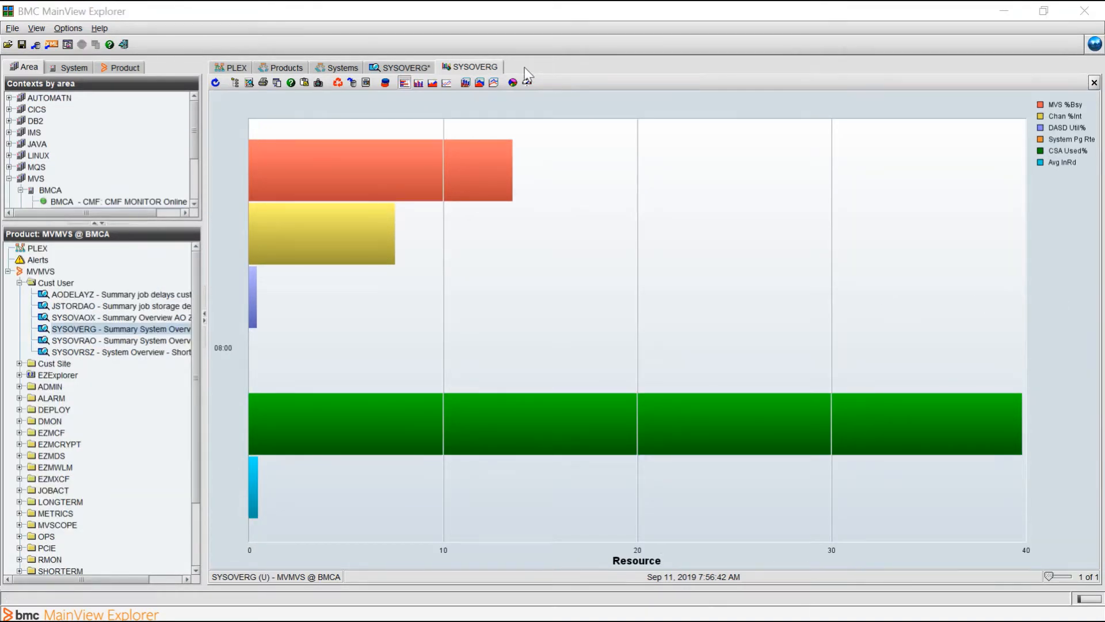
- Start saving the SYSOVERG view definition to the User library with replacement of an existing member enabled, and cancel the save
click(406, 69)
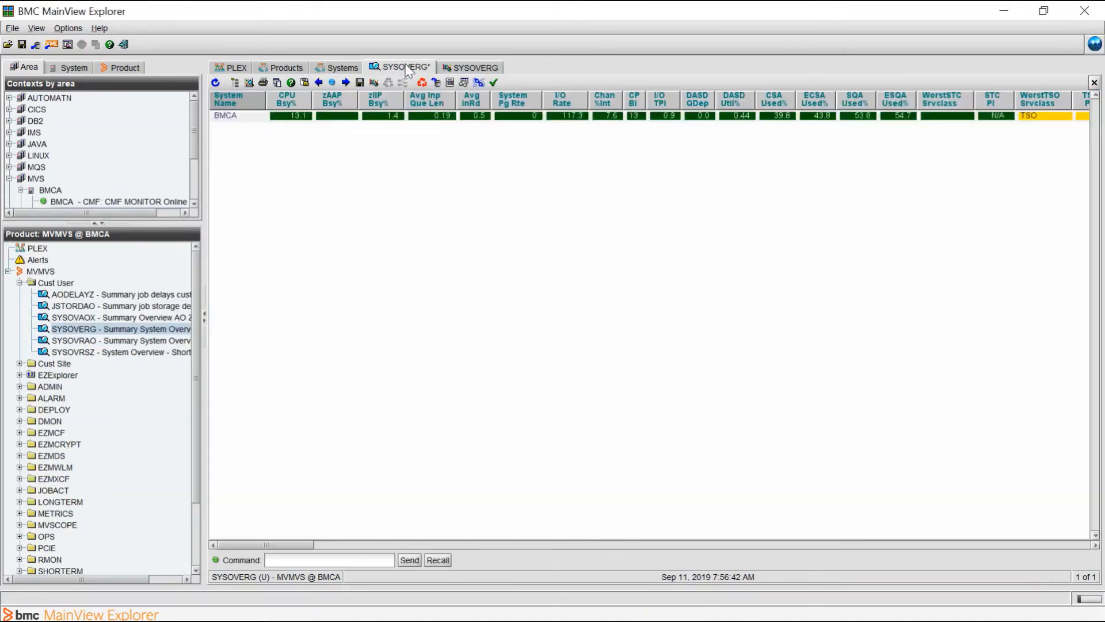
click(357, 85)
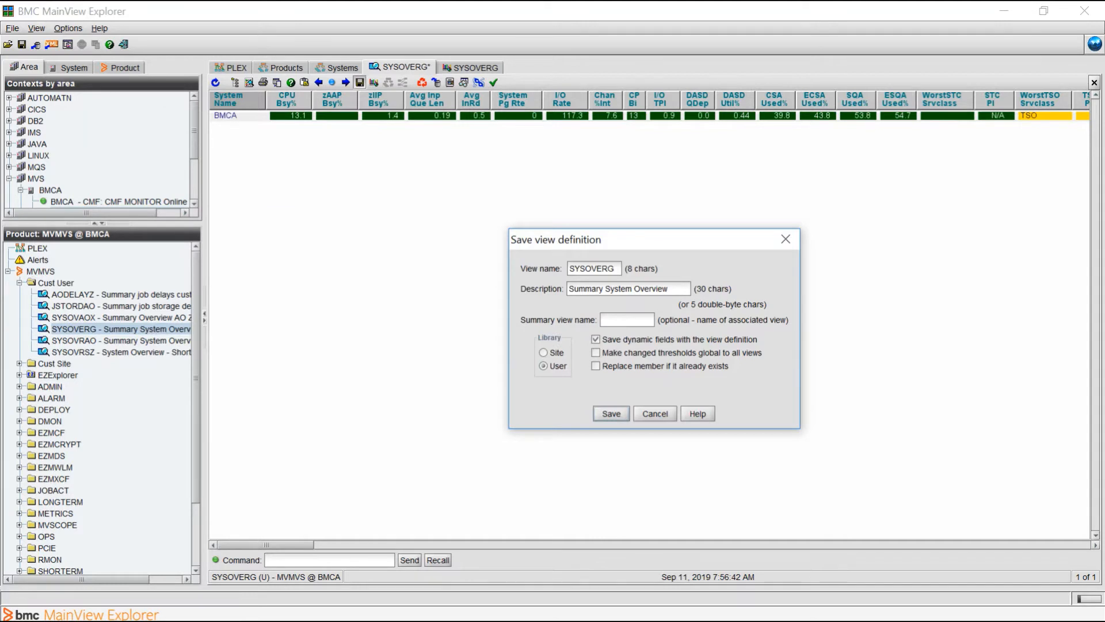
click(609, 372)
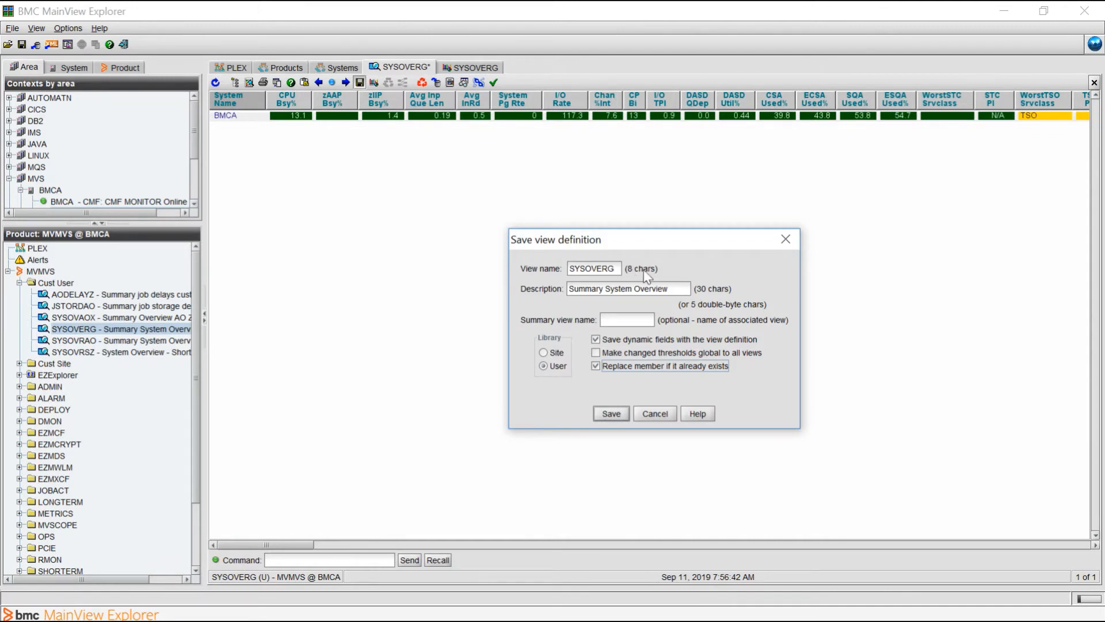
click(656, 412)
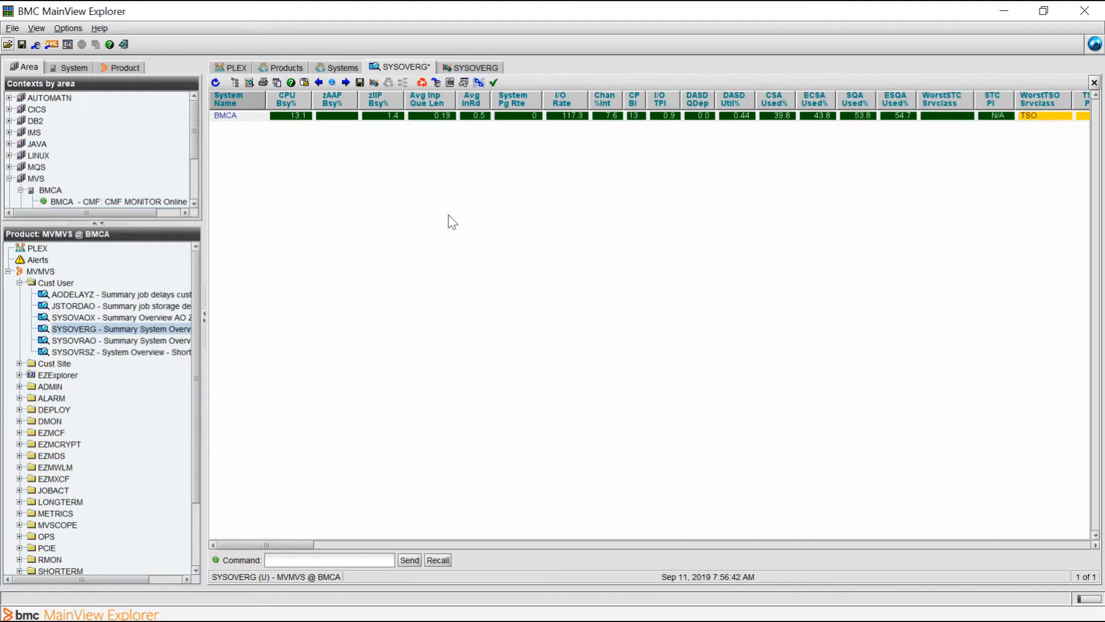
- Update the MVMVS product's list of views and expand the Cust User folder
right_click(108, 259)
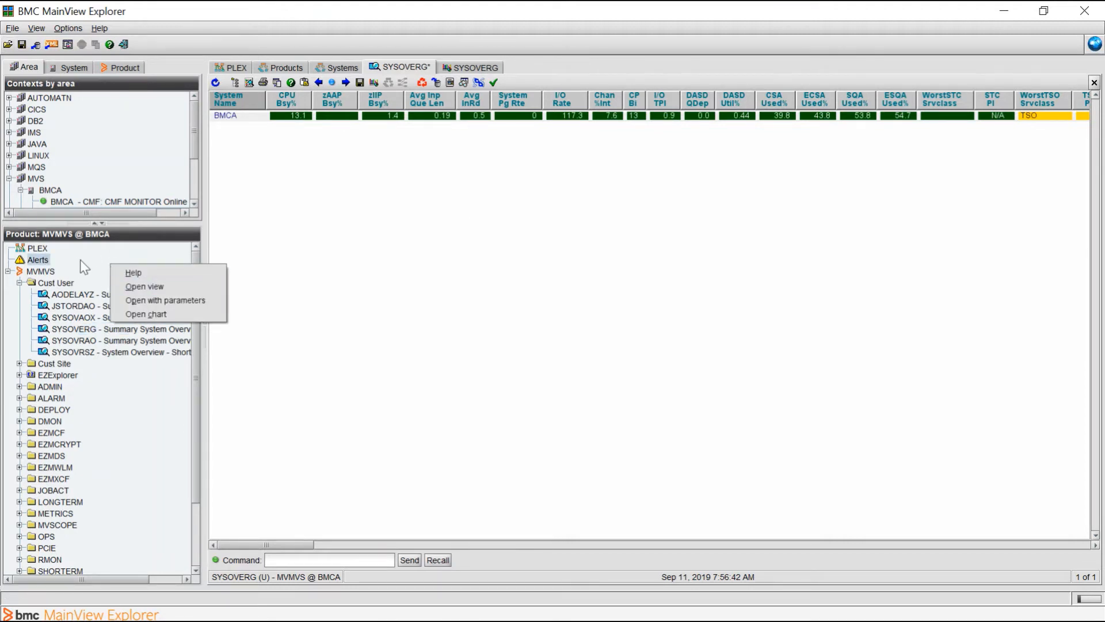
click(81, 260)
right_click(130, 421)
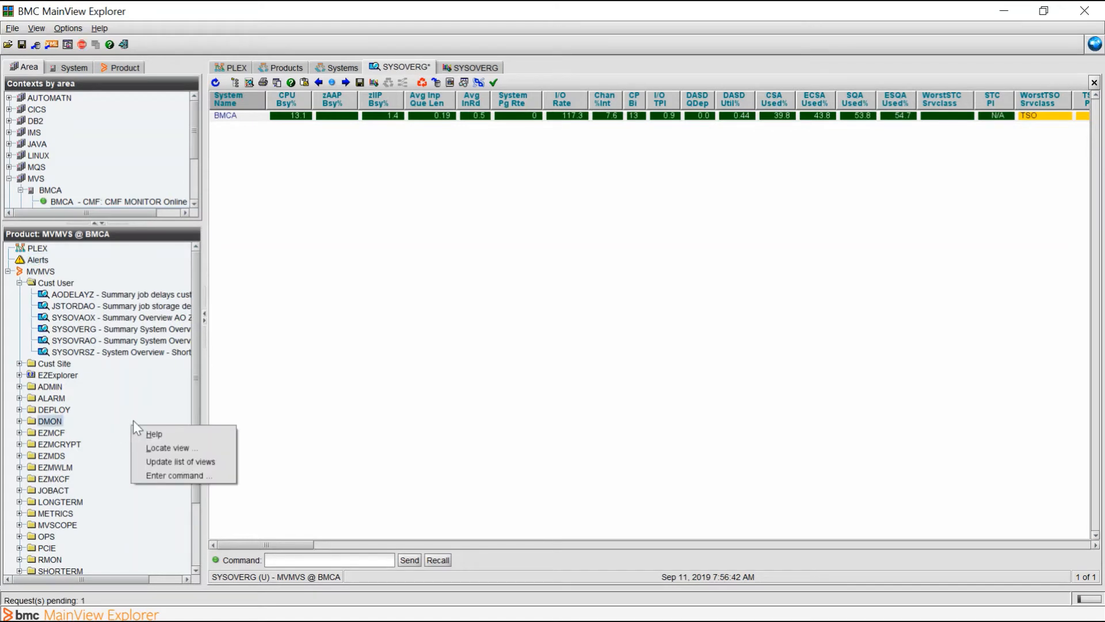
click(167, 461)
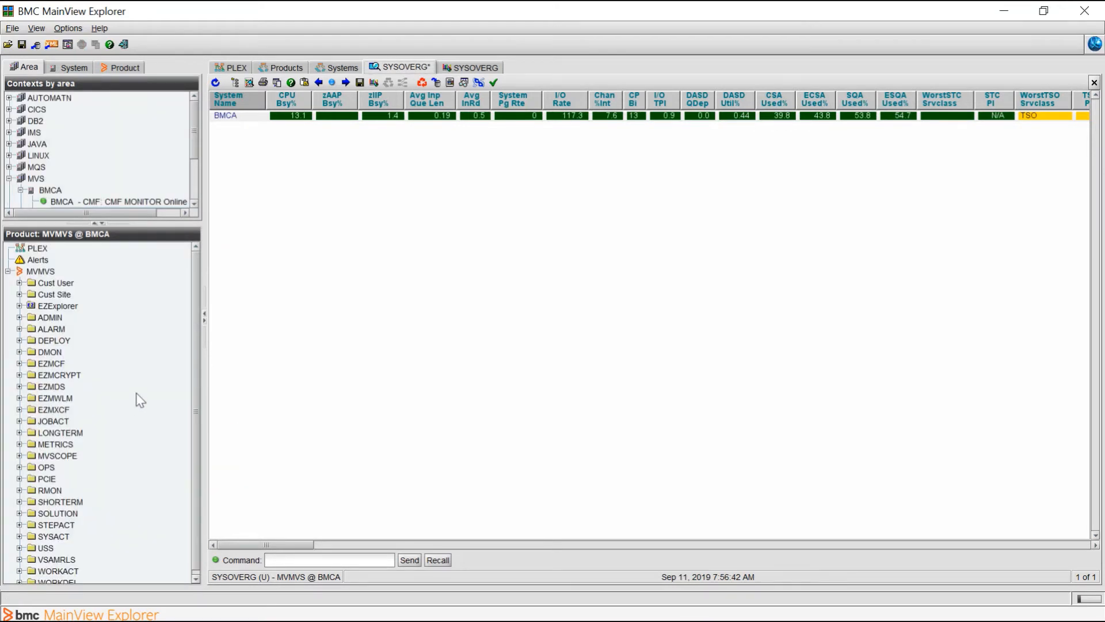
click(19, 283)
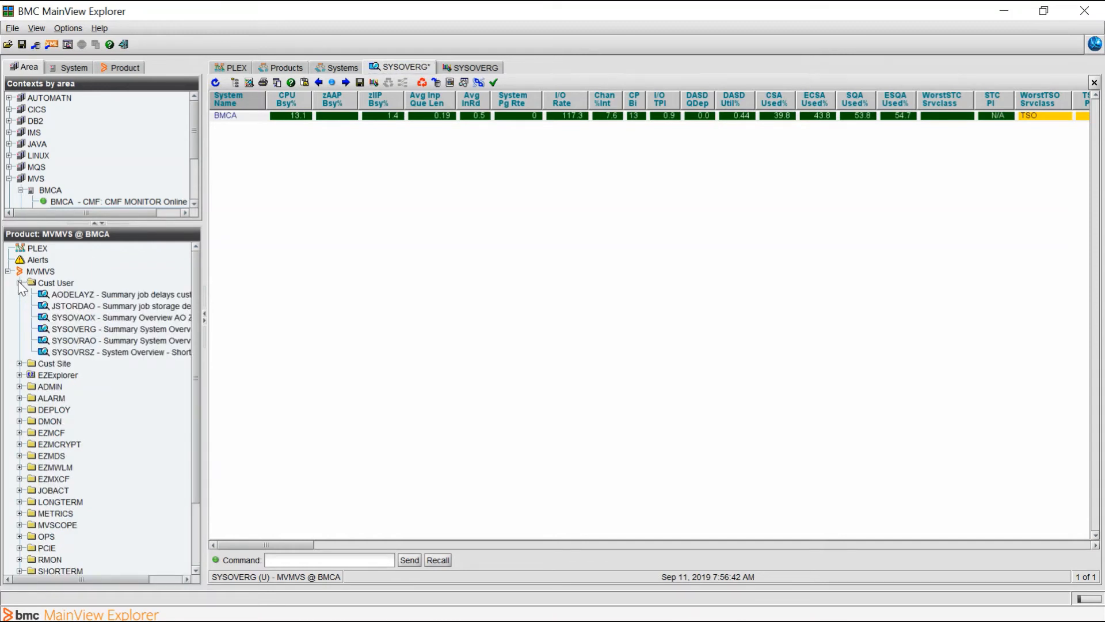
- Close the open SYSOVERG view and chart, and reopen the saved SYSOVERG view from Cust User with its chart
right_click(406, 70)
click(419, 75)
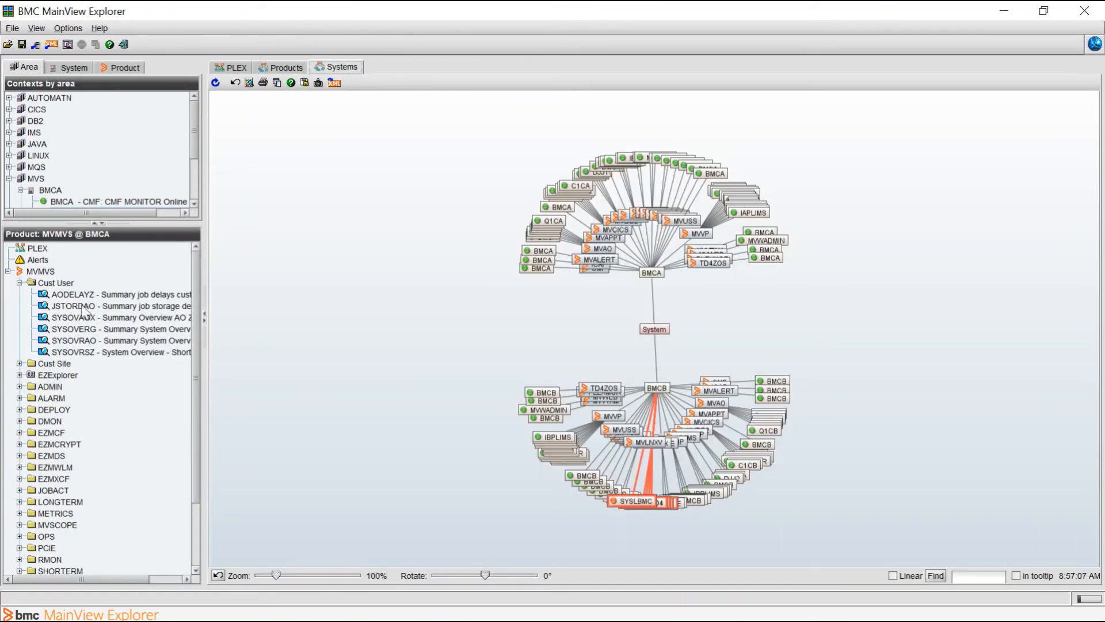
click(74, 328)
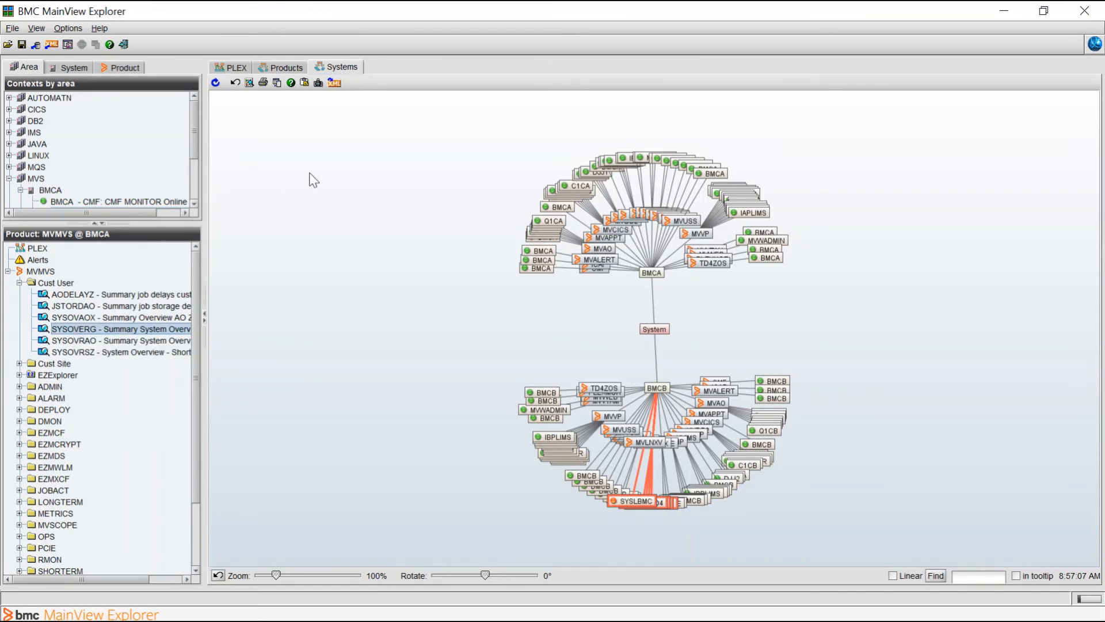
double_click(119, 326)
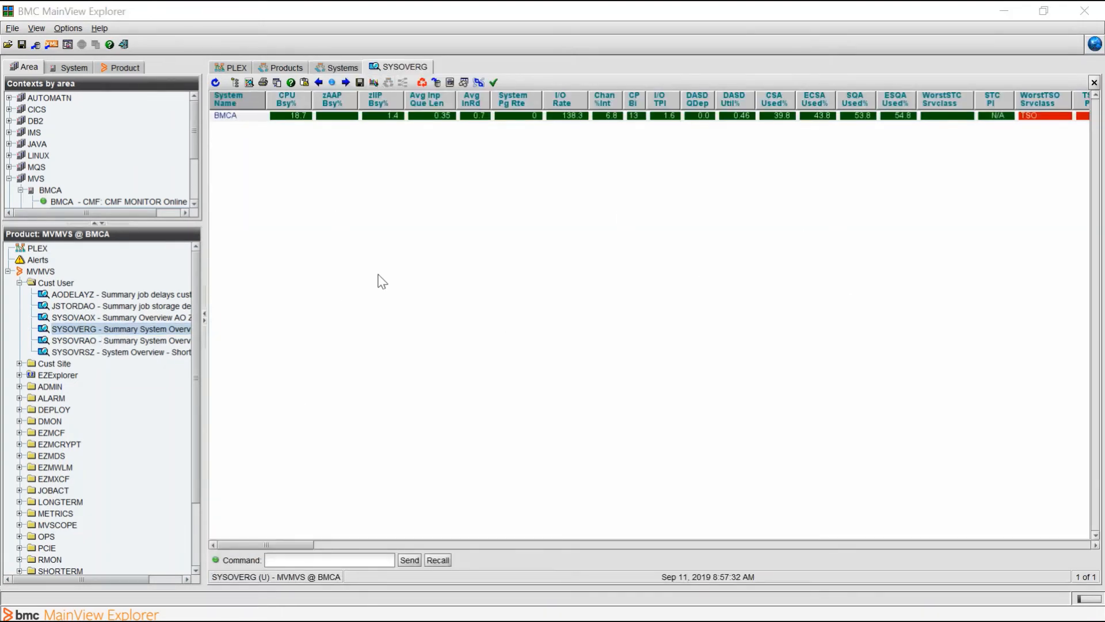
click(374, 84)
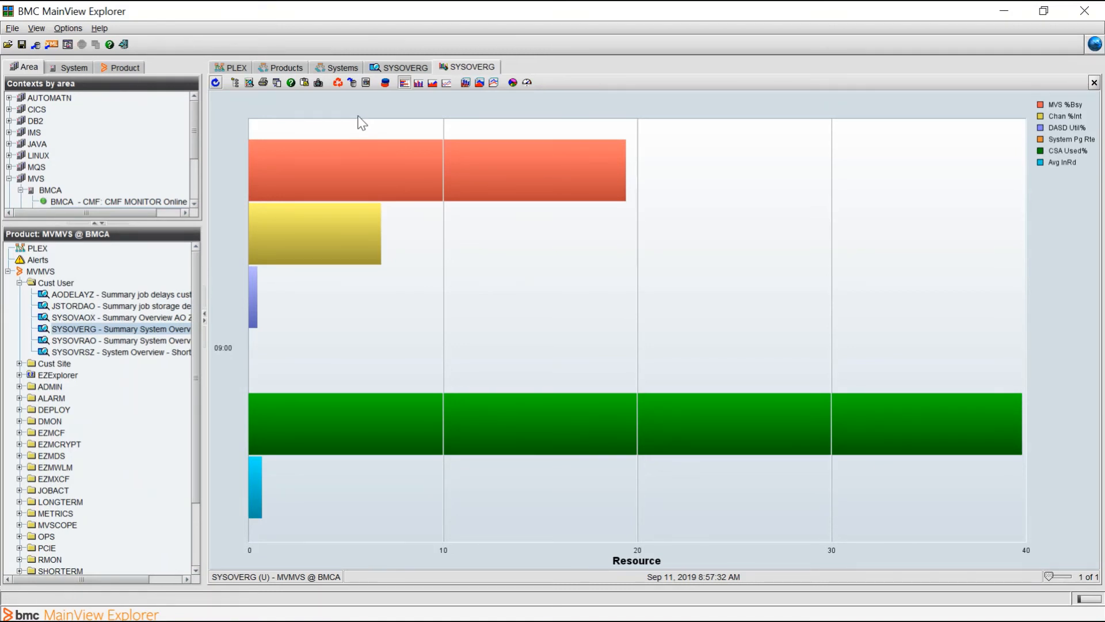
- Bring up the application's help options
click(99, 28)
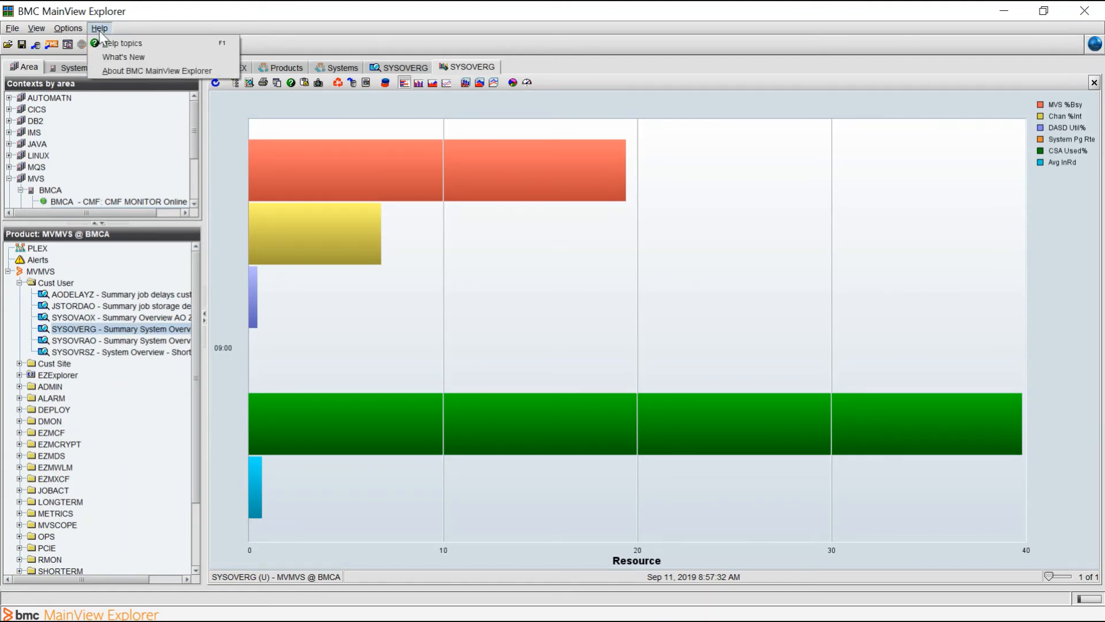